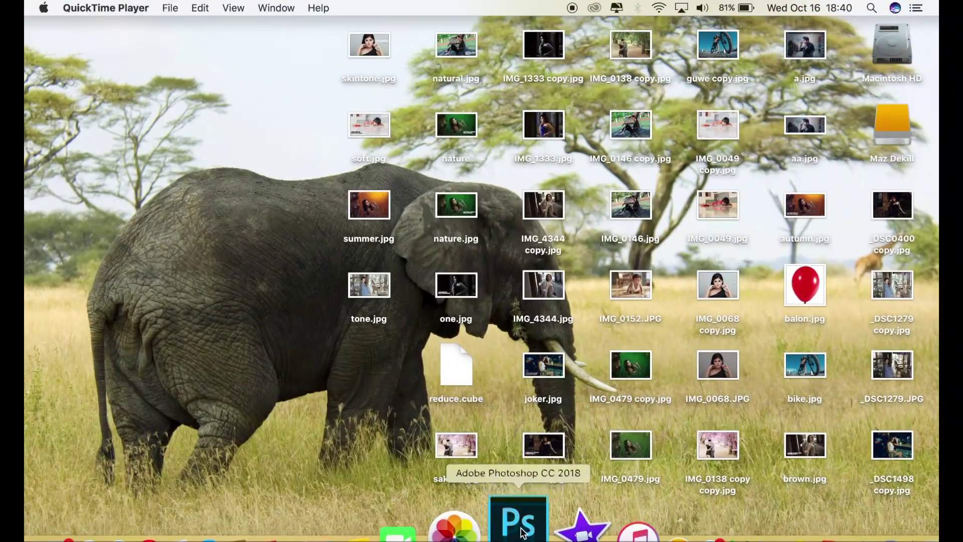
# Launch Photoshop CC 2018 from the Dock and let the empty workspace load
pyautogui.click(520, 522)
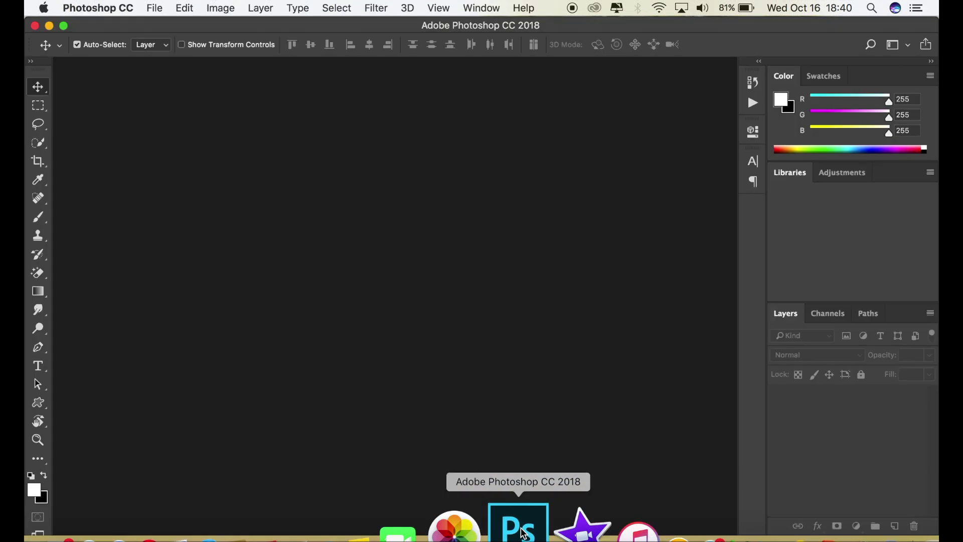
# Open IMG_0152.JPG and duplicate its Background layer as Background copy
pyautogui.click(156, 9)
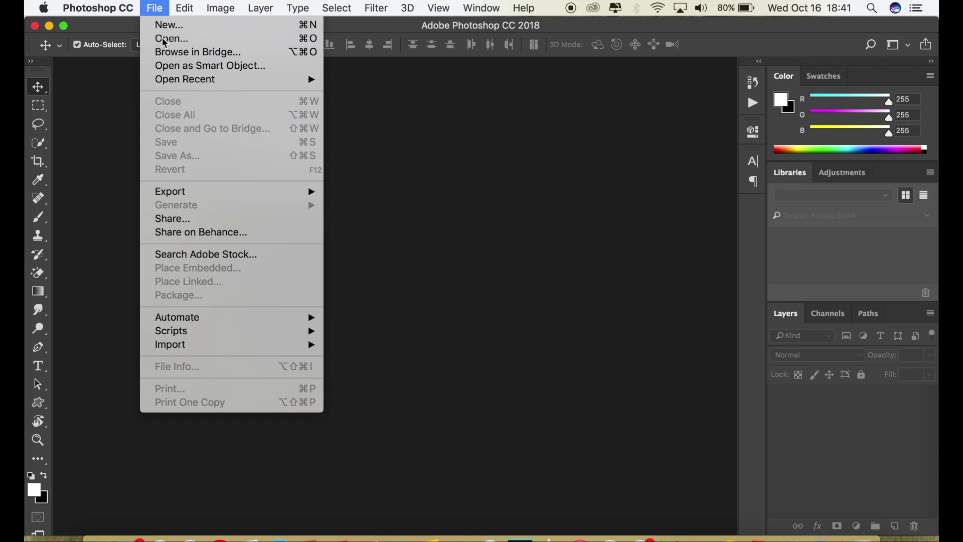
pyautogui.click(163, 40)
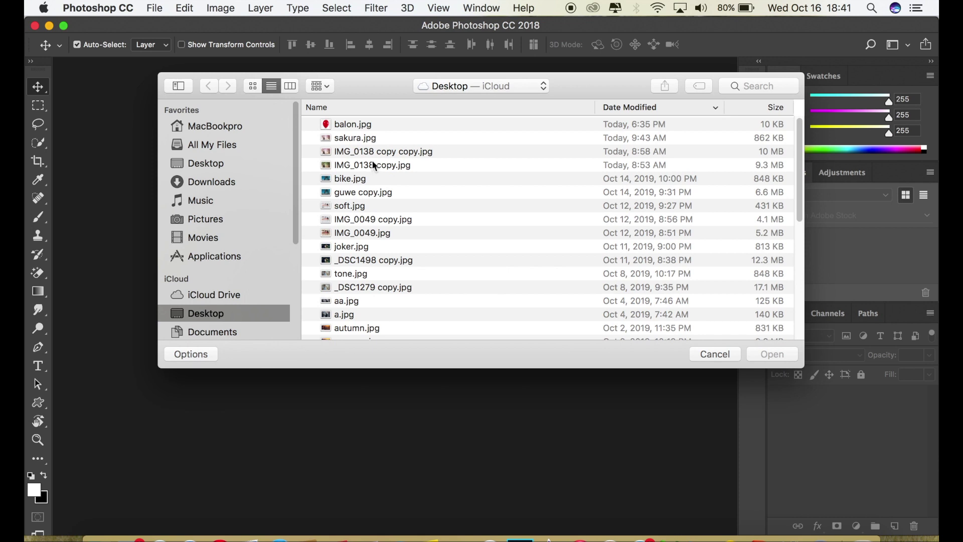
pyautogui.moveTo(797, 166); pyautogui.dragTo(796, 287)
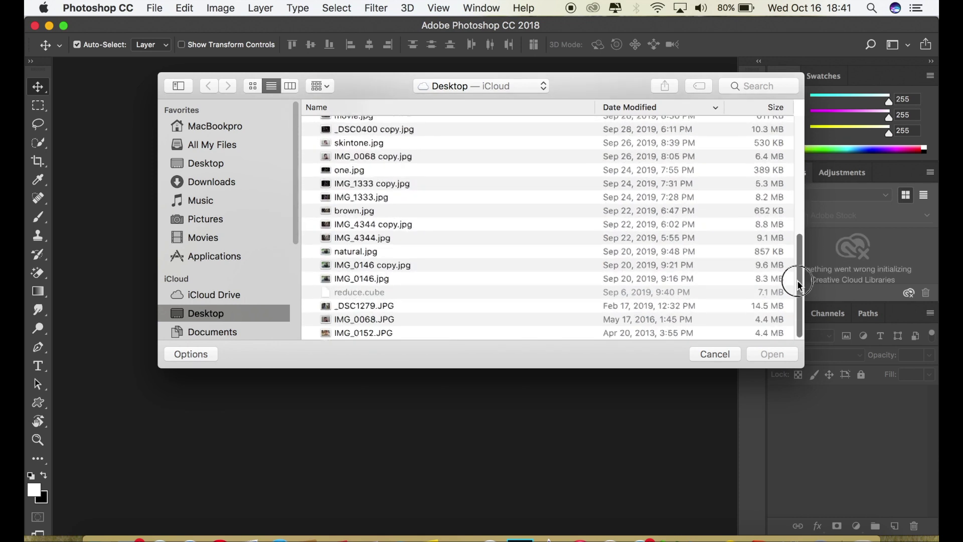
pyautogui.click(590, 332)
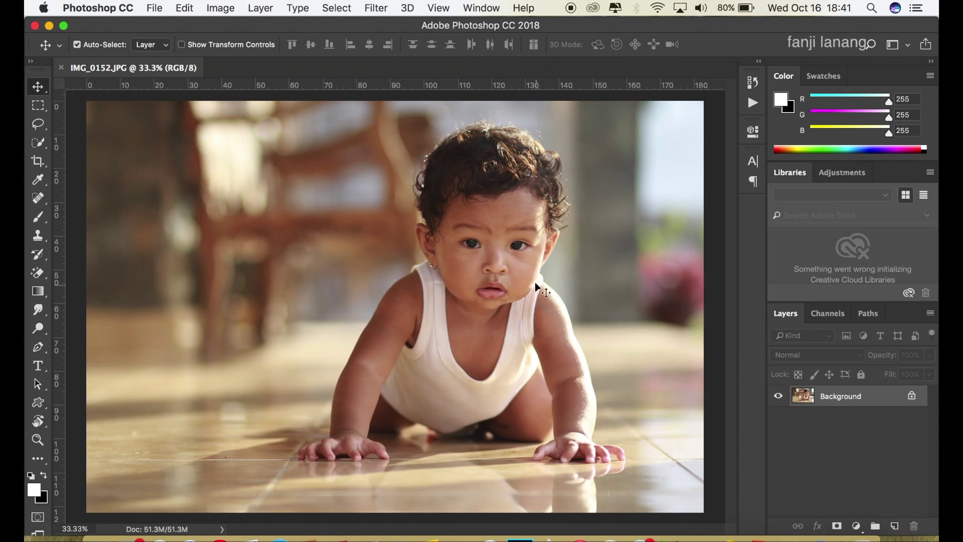
pyautogui.moveTo(859, 398); pyautogui.dragTo(894, 526)
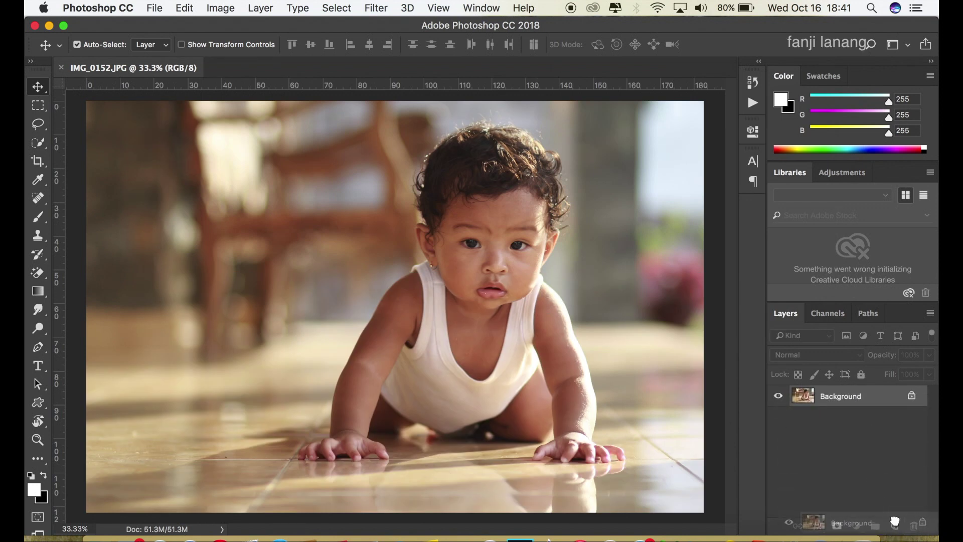
pyautogui.click(376, 8)
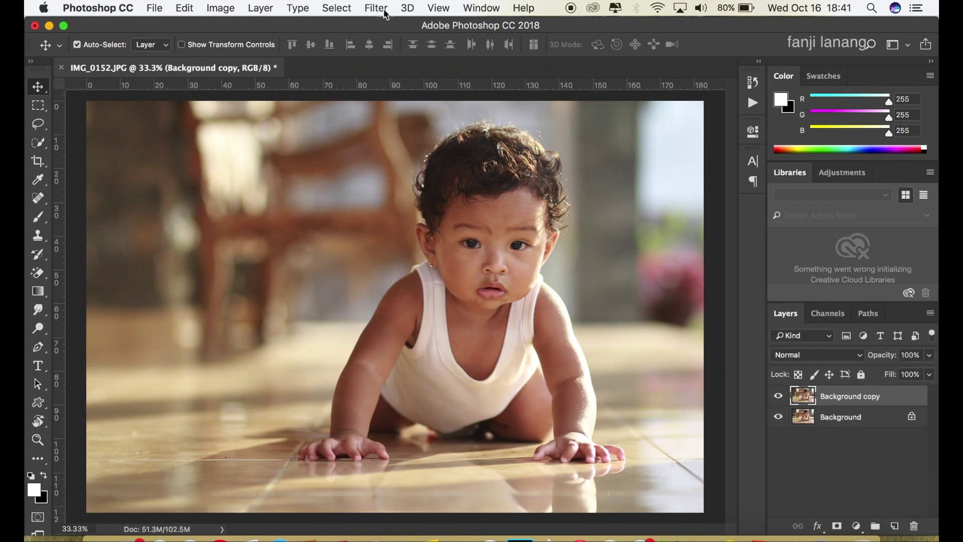
# In Liquify, warp the baby's curly hair with a size-644 Forward Warp brush
pyautogui.click(408, 124)
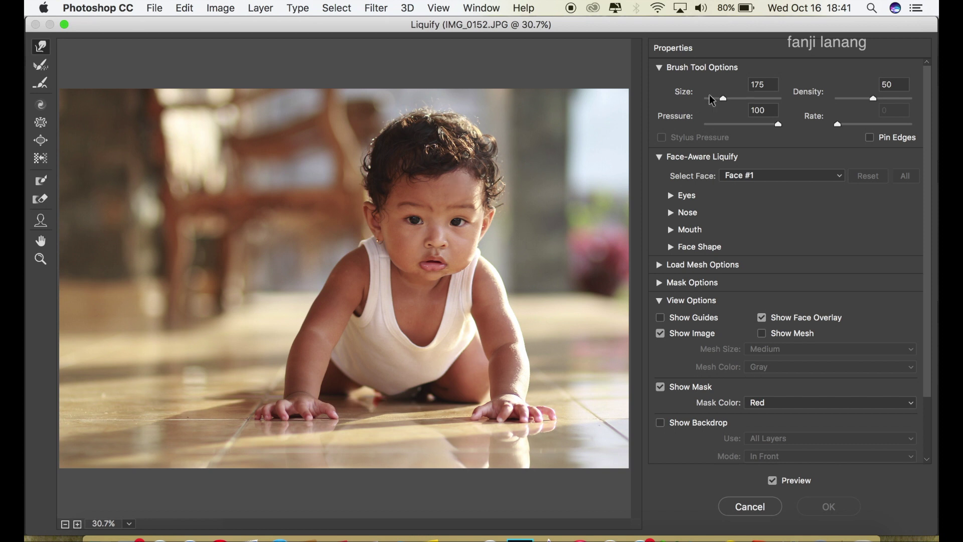
pyautogui.moveTo(739, 103); pyautogui.dragTo(734, 104)
pyautogui.moveTo(459, 173)
pyautogui.mouseDown()
pyautogui.moveTo(431, 168)
pyautogui.moveTo(472, 166)
pyautogui.mouseUp()
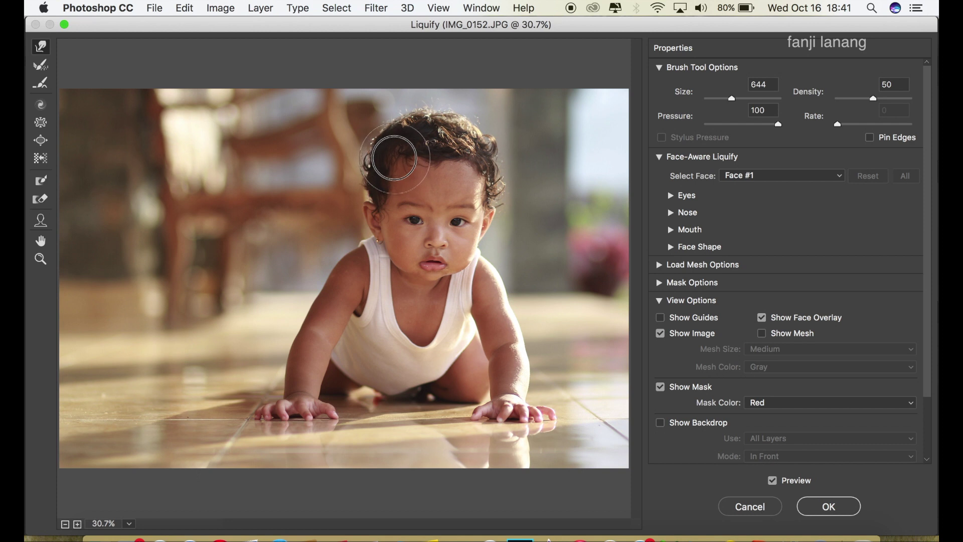
pyautogui.moveTo(474, 165); pyautogui.dragTo(482, 171)
pyautogui.moveTo(436, 137)
pyautogui.mouseDown()
pyautogui.moveTo(397, 137)
pyautogui.moveTo(427, 162)
pyautogui.moveTo(413, 169)
pyautogui.mouseUp()
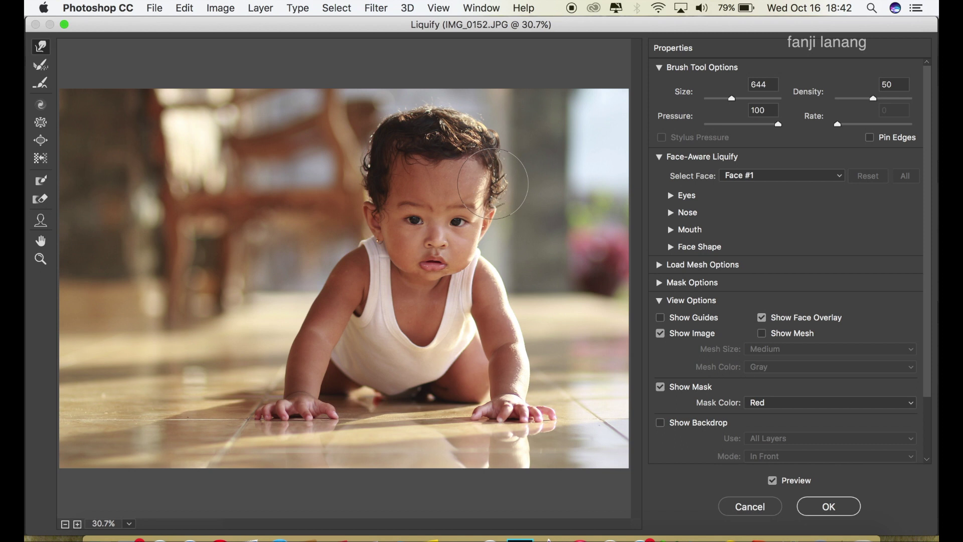
pyautogui.moveTo(396, 166)
pyautogui.mouseDown()
pyautogui.moveTo(372, 169)
pyautogui.moveTo(471, 133)
pyautogui.mouseUp()
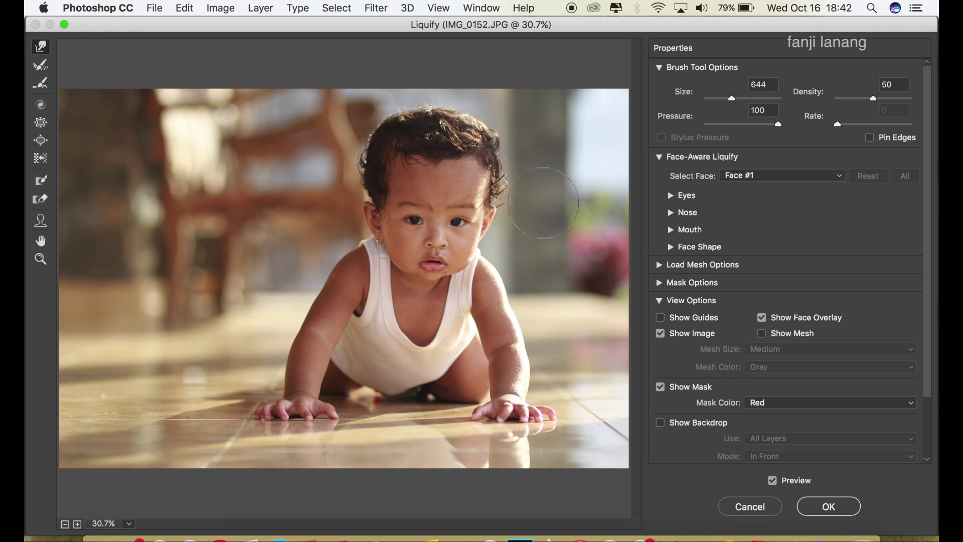
# Zoom in and warp the lower lip outward and down with a smaller brush
pyautogui.scroll(1, 554, 181)
pyautogui.scroll(1, 554, 180)
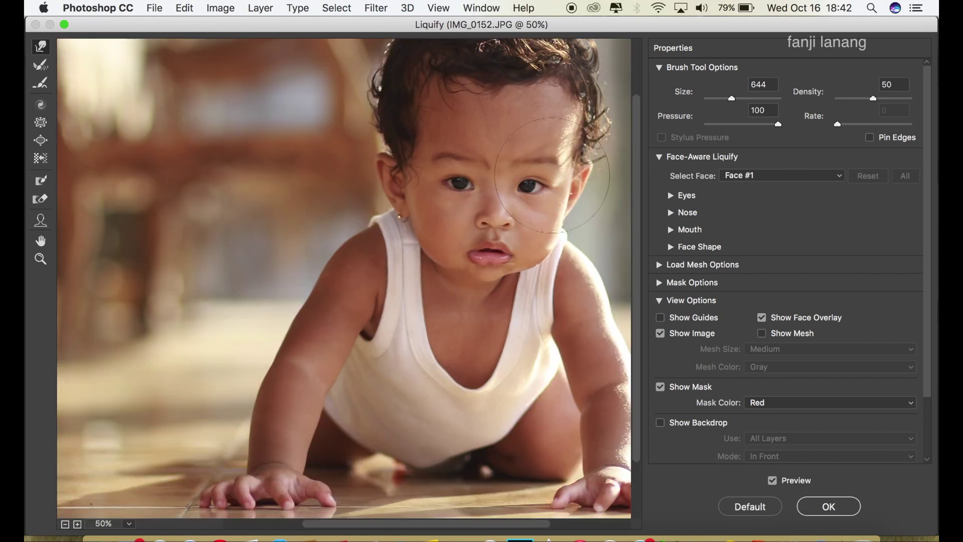
pyautogui.hscroll(2, 502, 175)
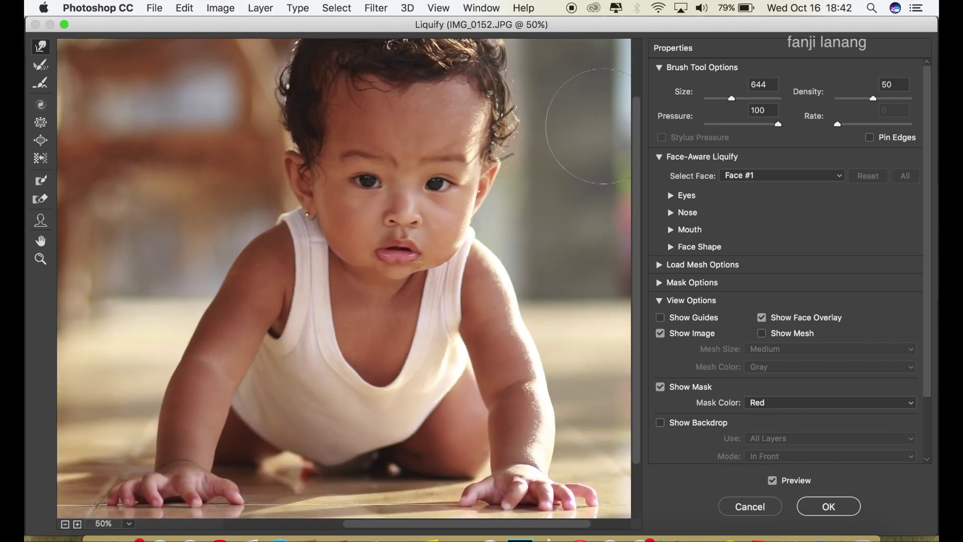
pyautogui.moveTo(732, 99); pyautogui.dragTo(727, 99)
pyautogui.moveTo(394, 276); pyautogui.dragTo(432, 272)
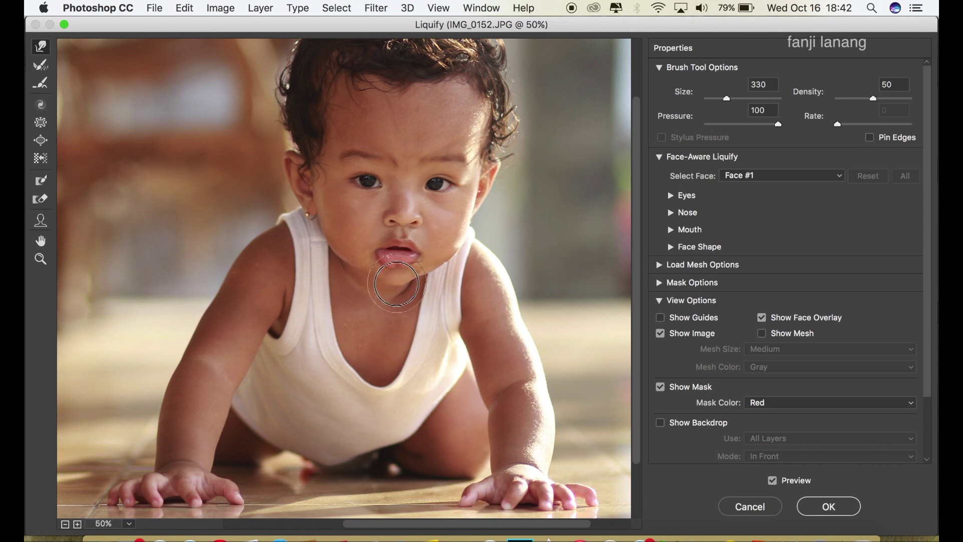
pyautogui.moveTo(409, 279); pyautogui.dragTo(382, 280)
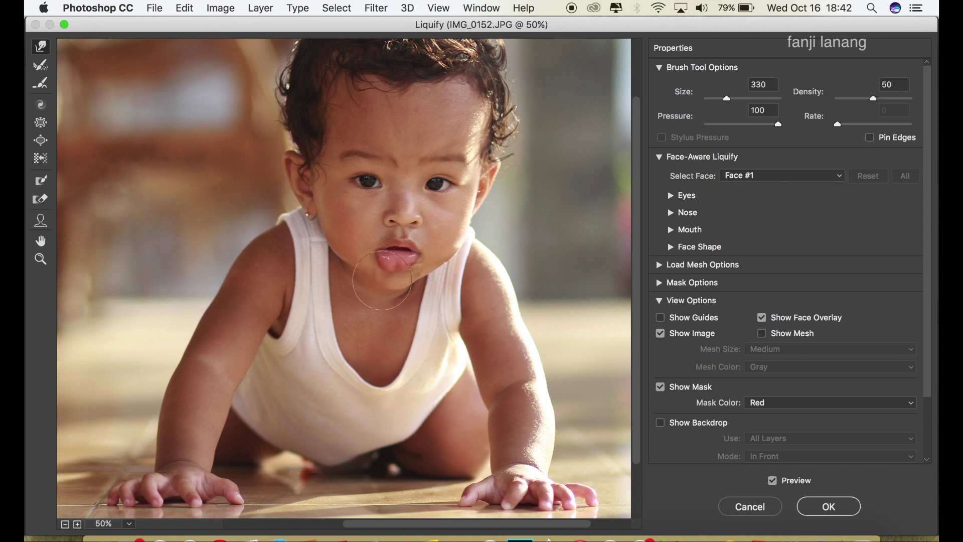
pyautogui.moveTo(406, 247); pyautogui.dragTo(416, 252)
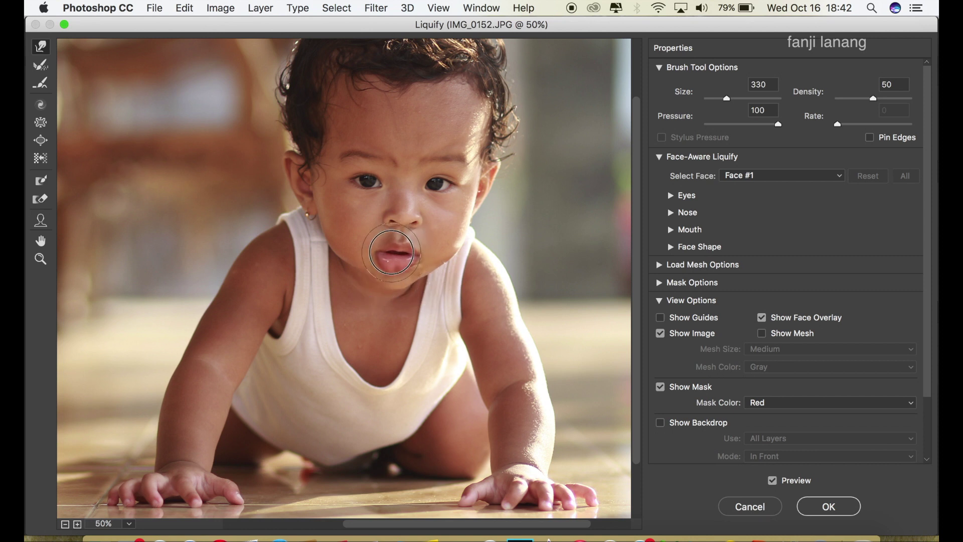
# Enlarge the warp brush to 500 and pull the right cheek and jaw inward
pyautogui.scroll(1, 416, 252)
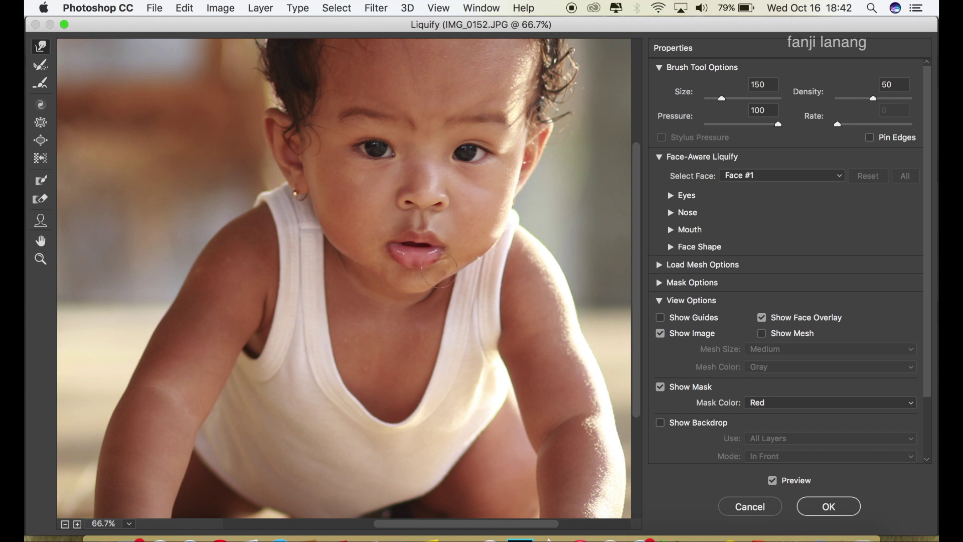
pyautogui.press(']')
pyautogui.press(']')
pyautogui.press(']')
pyautogui.press(']')
pyautogui.press(']')
pyautogui.press(']')
pyautogui.press(']')
pyautogui.press(']')
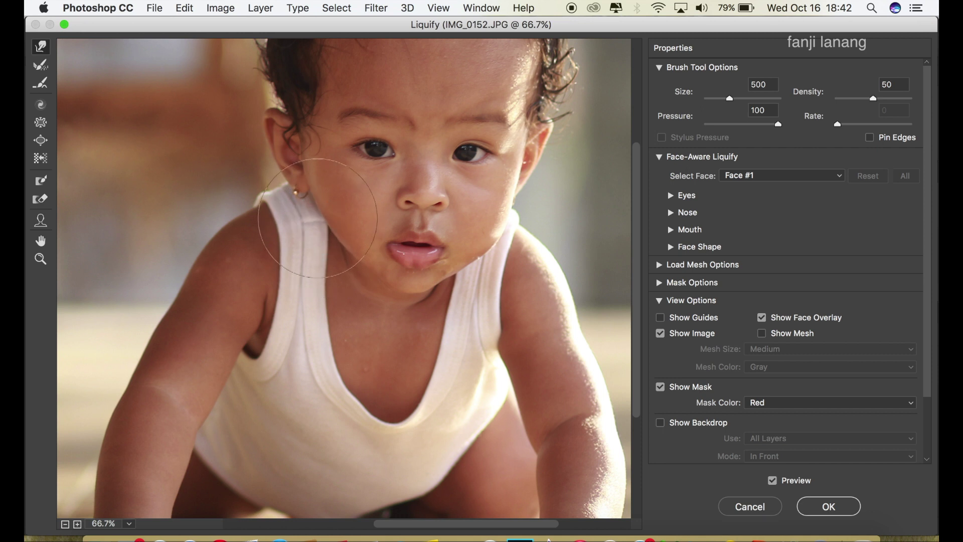
pyautogui.moveTo(500, 240)
pyautogui.mouseDown()
pyautogui.moveTo(490, 232)
pyautogui.moveTo(472, 277)
pyautogui.mouseUp()
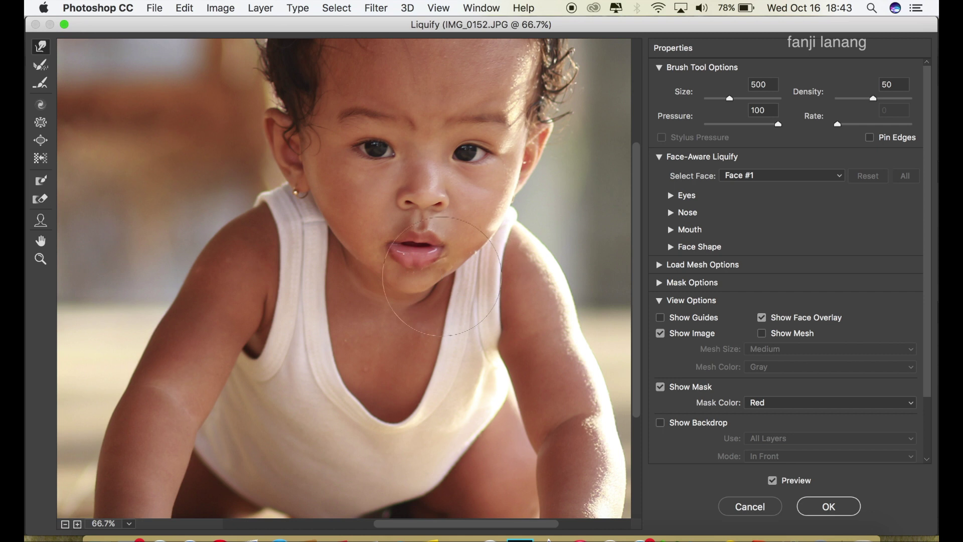
pyautogui.moveTo(413, 283); pyautogui.dragTo(412, 293)
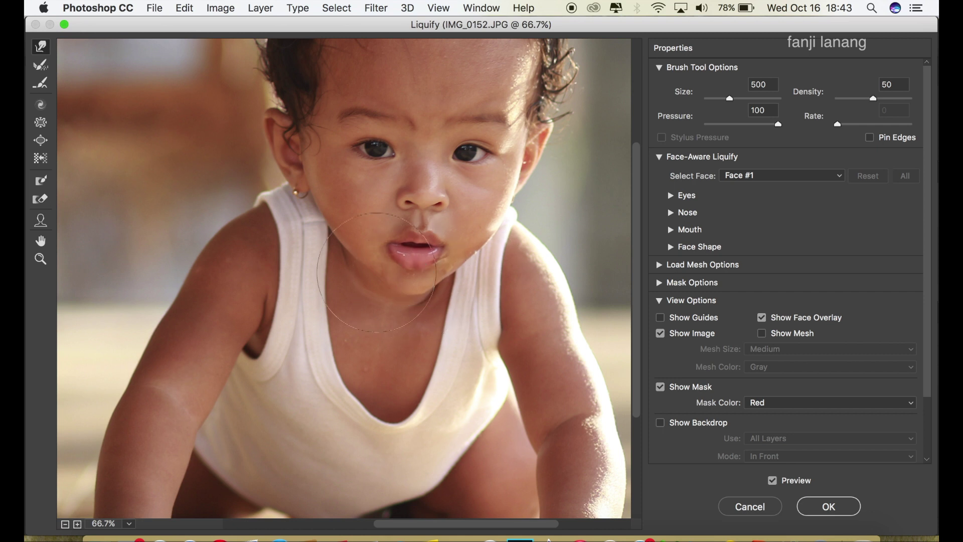
pyautogui.scroll(4, 319, 281)
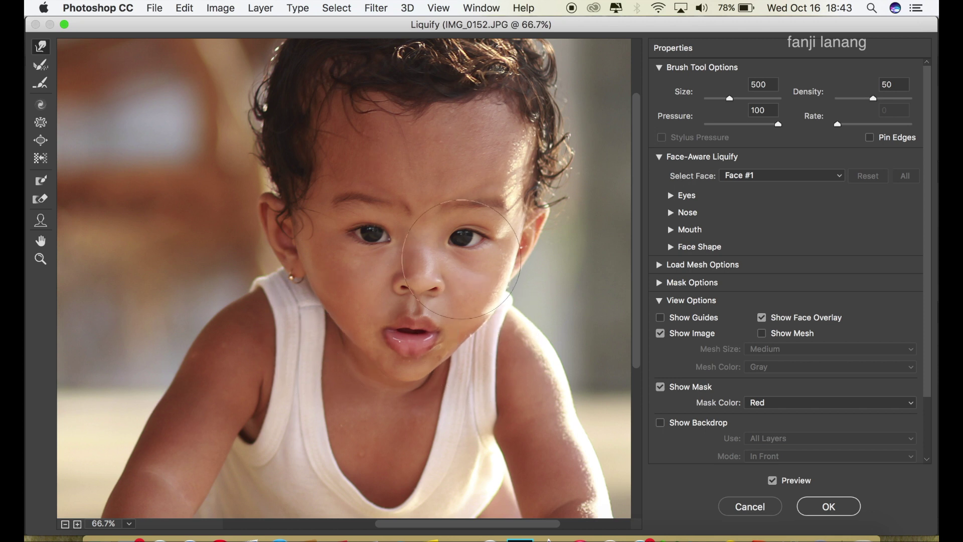
# Push both eyebrows up into arches with a smaller warp brush
pyautogui.press('[')
pyautogui.press('[')
pyautogui.press('[')
pyautogui.press('[')
pyautogui.press('[')
pyautogui.press('[')
pyautogui.moveTo(483, 201)
pyautogui.mouseDown()
pyautogui.moveTo(470, 200)
pyautogui.moveTo(483, 193)
pyautogui.mouseUp()
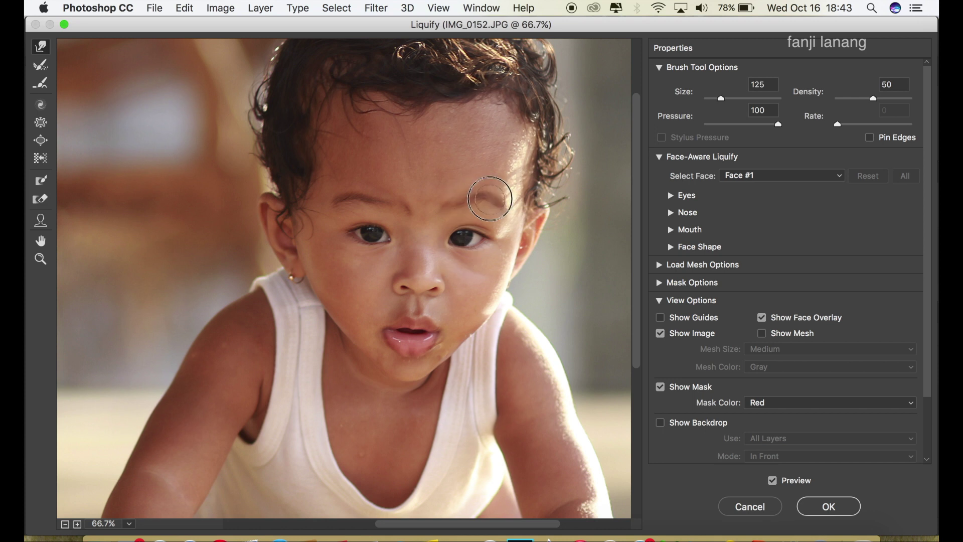
pyautogui.moveTo(358, 196); pyautogui.dragTo(347, 193)
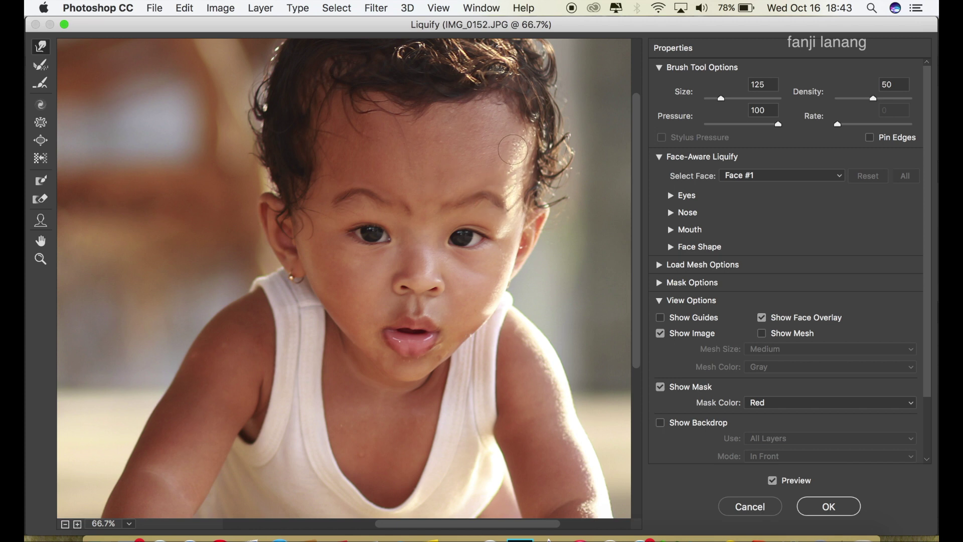
pyautogui.press(']')
pyautogui.press(']')
pyautogui.press(']')
# Commit the Liquify warp, compare with the original, and add a Vibrance adjustment layer
pyautogui.click(806, 514)
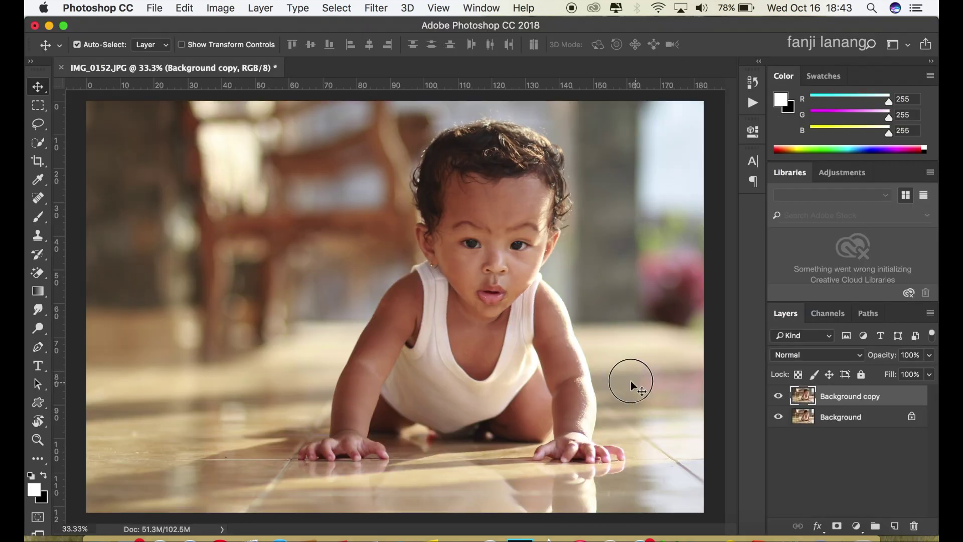
pyautogui.click(778, 396)
pyautogui.click(857, 527)
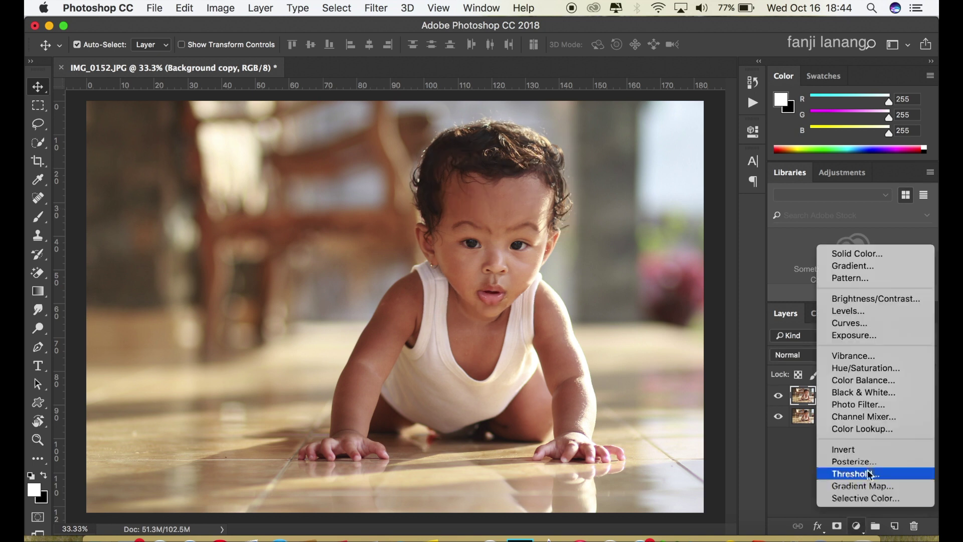
pyautogui.click(868, 358)
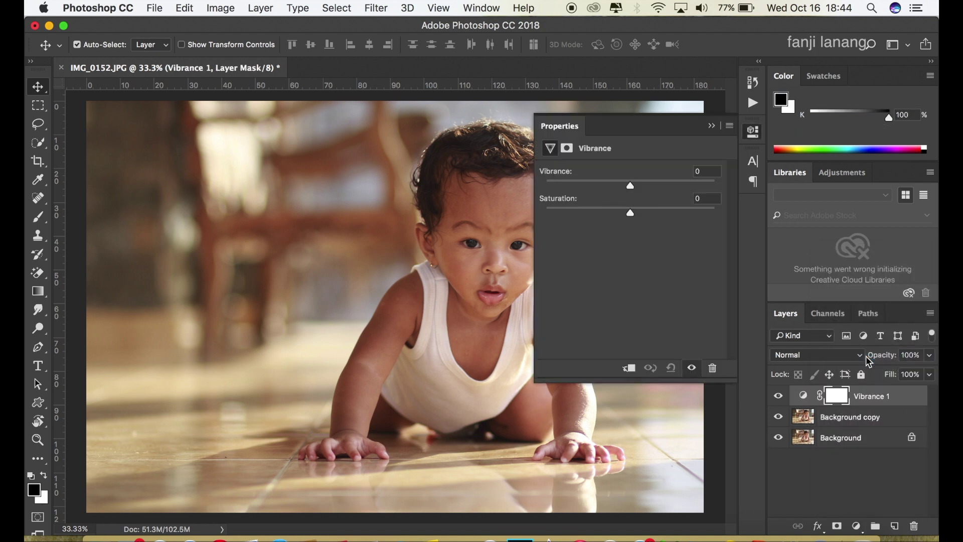
# Set Vibrance to -100 and Saturation to -20, then collapse Properties
pyautogui.moveTo(630, 182)
pyautogui.mouseDown()
pyautogui.moveTo(586, 187)
pyautogui.moveTo(615, 213)
pyautogui.mouseUp()
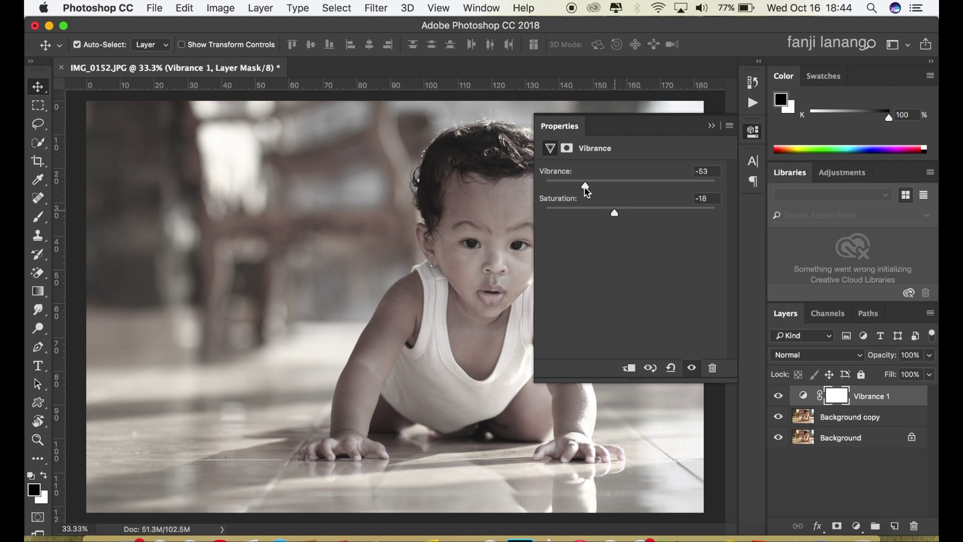
pyautogui.moveTo(558, 182); pyautogui.dragTo(551, 184)
pyautogui.moveTo(633, 216); pyautogui.dragTo(636, 213)
pyautogui.write('0')
pyautogui.write('-21')
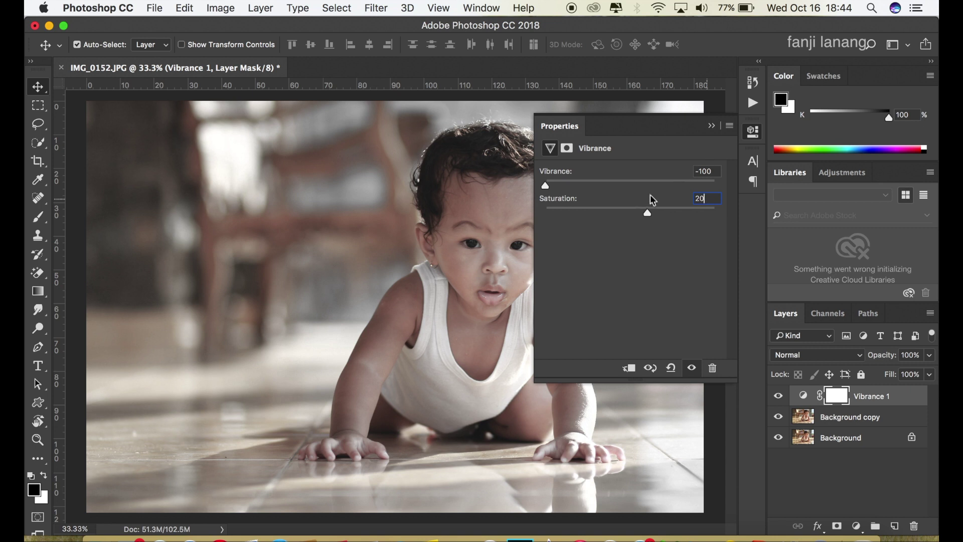
pyautogui.press('BackSpace')
pyautogui.write('20')
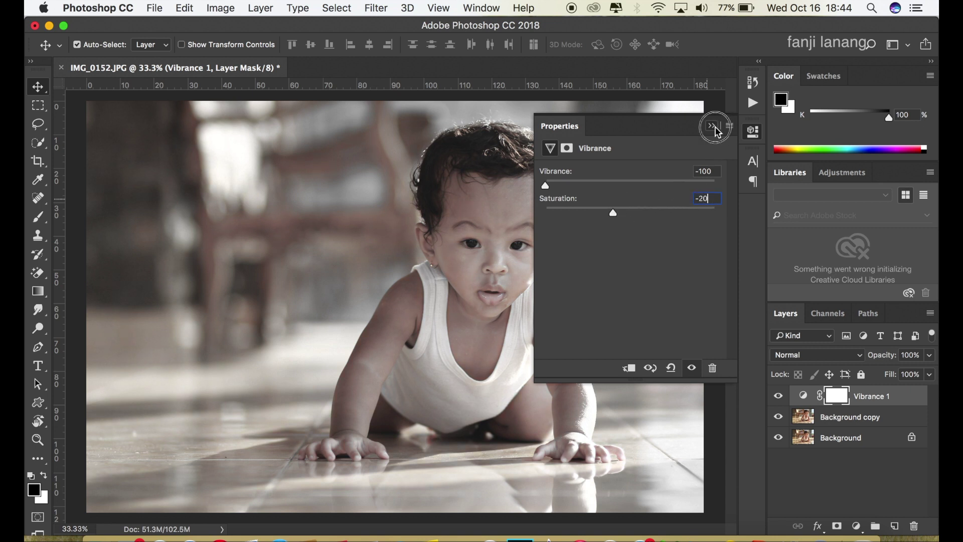
pyautogui.click(713, 126)
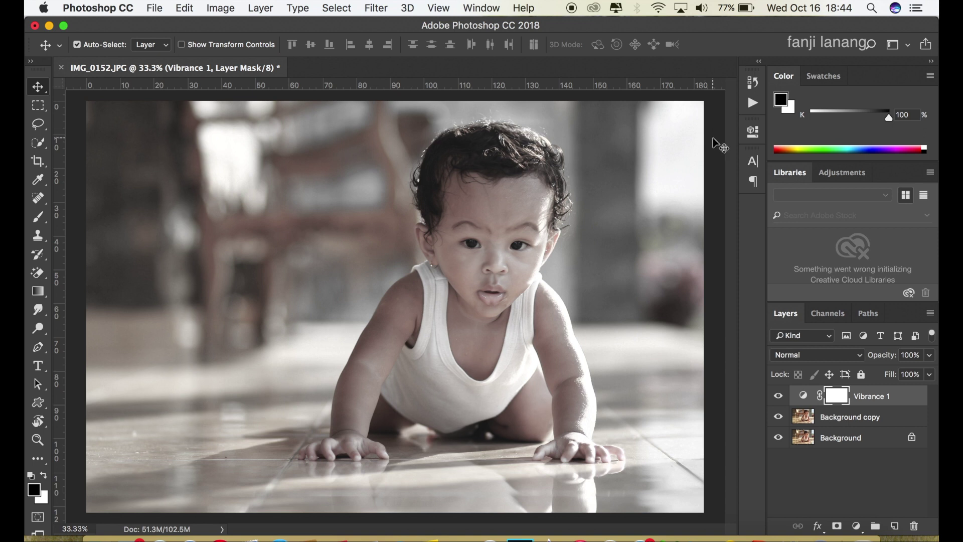
pyautogui.click(778, 396)
# Invert the Vibrance 1 mask and ready a soft 200 px, 0% hardness brush
pyautogui.click(778, 396)
pyautogui.click(221, 8)
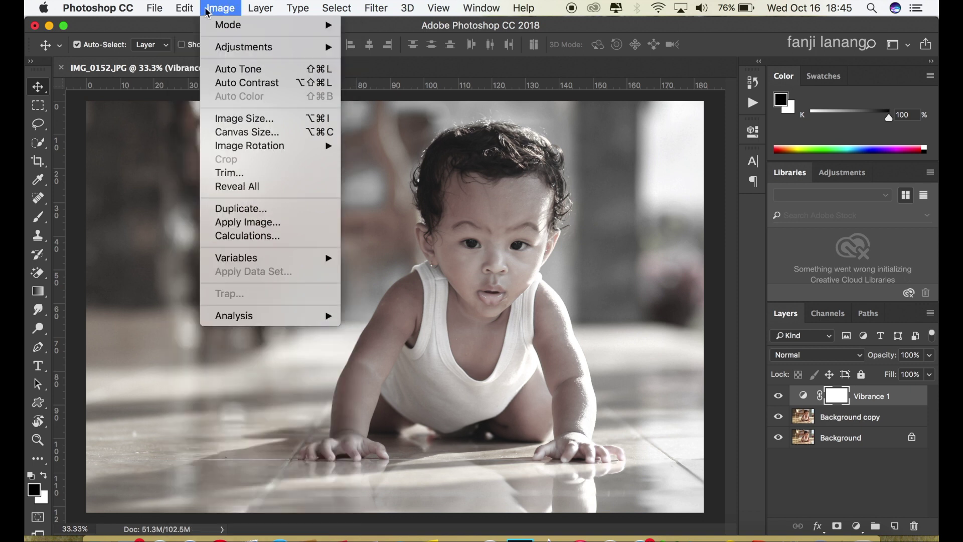
pyautogui.moveTo(244, 47)
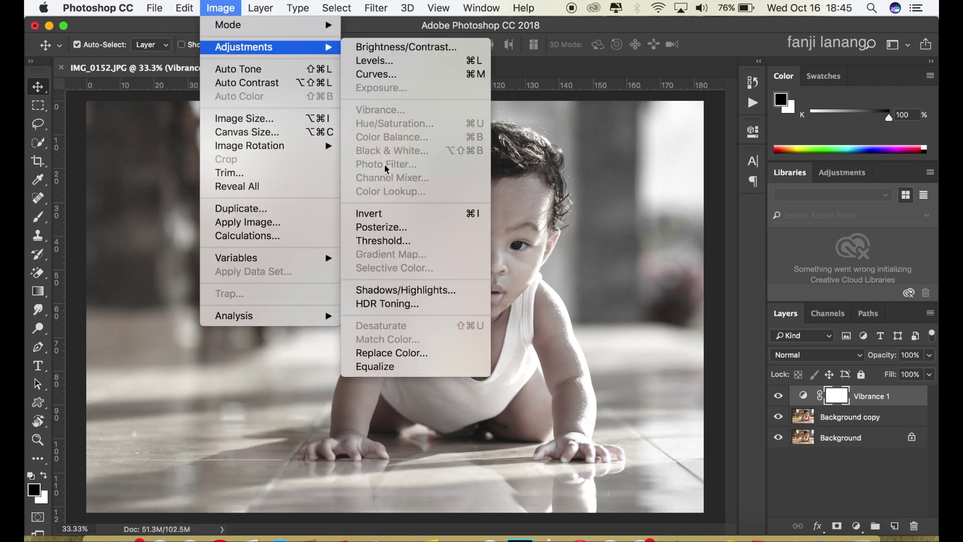
pyautogui.click(391, 215)
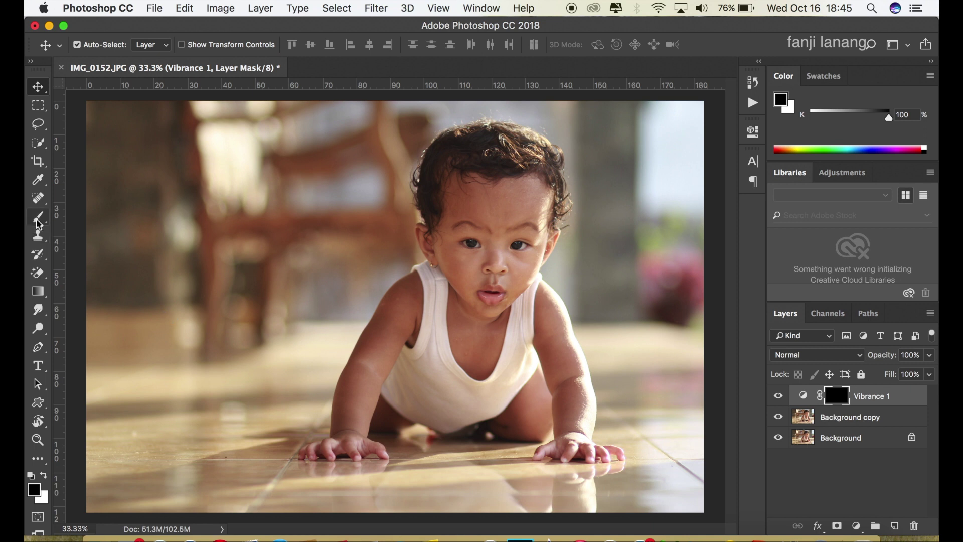
pyautogui.click(39, 224)
pyautogui.click(98, 44)
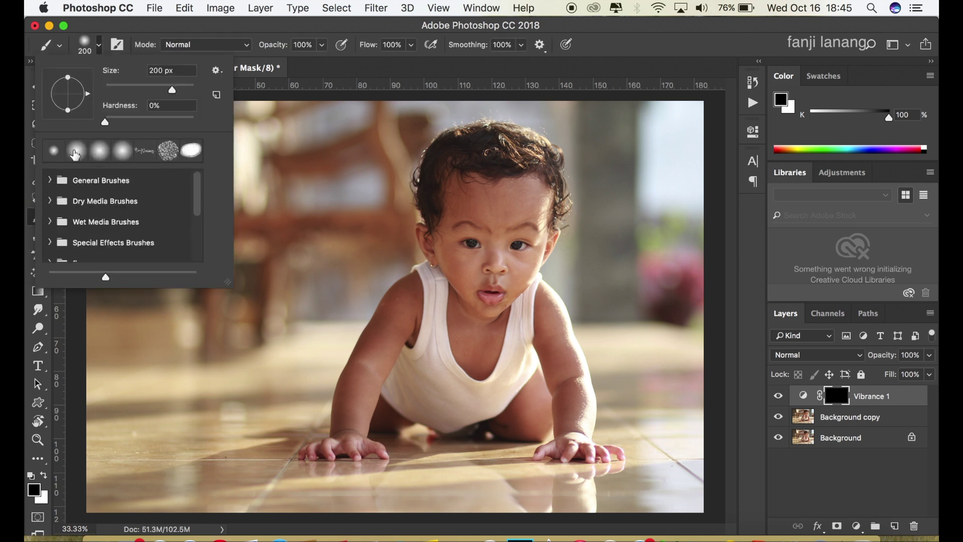
pyautogui.click(650, 59)
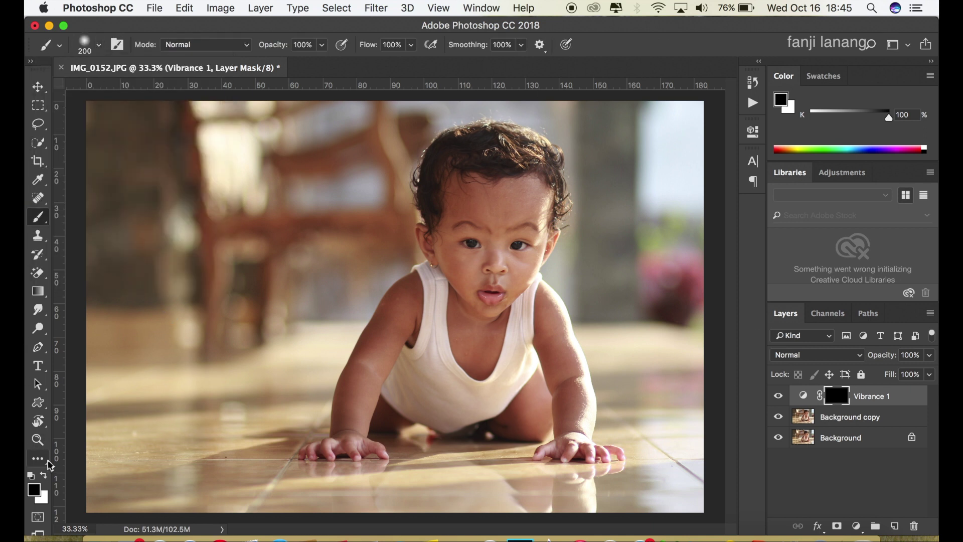
# Paint white on the Vibrance 1 mask over the baby's forehead, face, arms and body
pyautogui.press('x')
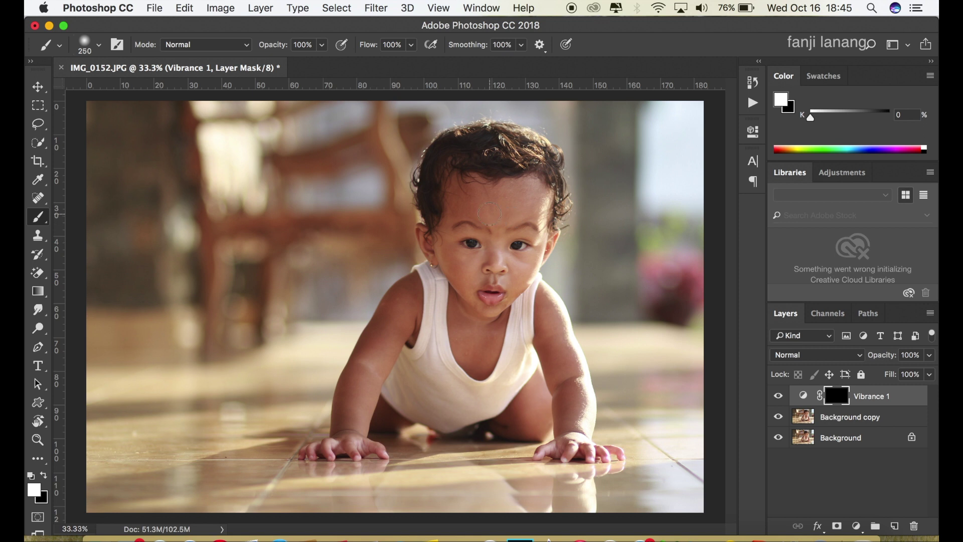
pyautogui.press('super+equal')
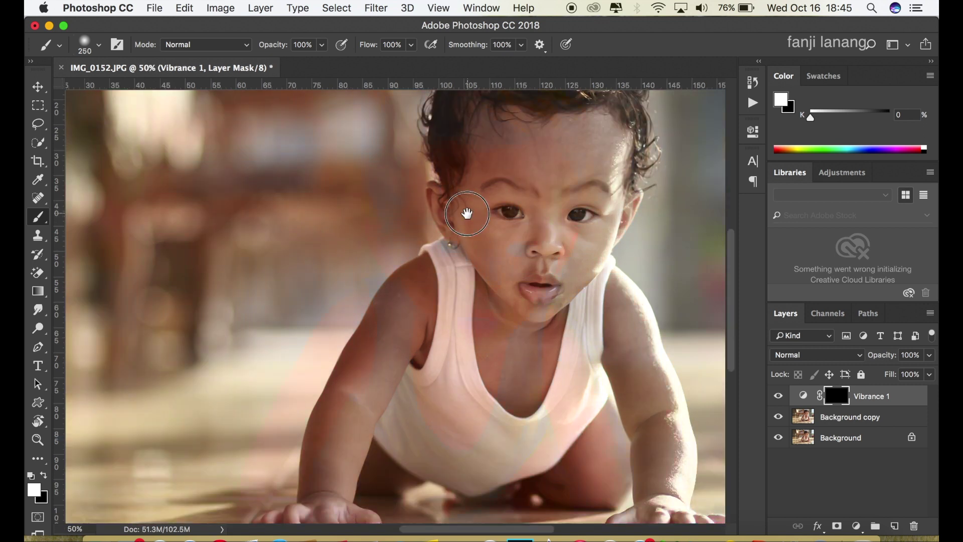
pyautogui.moveTo(507, 168); pyautogui.dragTo(467, 203)
pyautogui.moveTo(452, 155)
pyautogui.mouseDown()
pyautogui.moveTo(405, 241)
pyautogui.moveTo(402, 333)
pyautogui.moveTo(437, 398)
pyautogui.moveTo(446, 441)
pyautogui.moveTo(475, 424)
pyautogui.moveTo(510, 351)
pyautogui.moveTo(481, 321)
pyautogui.moveTo(452, 430)
pyautogui.moveTo(457, 240)
pyautogui.moveTo(437, 231)
pyautogui.moveTo(409, 151)
pyautogui.moveTo(483, 141)
pyautogui.moveTo(553, 158)
pyautogui.moveTo(527, 236)
pyautogui.moveTo(486, 189)
pyautogui.moveTo(517, 194)
pyautogui.moveTo(491, 251)
pyautogui.moveTo(547, 221)
pyautogui.moveTo(515, 313)
pyautogui.moveTo(436, 241)
pyautogui.moveTo(401, 251)
pyautogui.moveTo(382, 234)
pyautogui.moveTo(566, 247)
pyautogui.moveTo(520, 173)
pyautogui.moveTo(473, 184)
pyautogui.mouseUp()
pyautogui.moveTo(437, 224)
pyautogui.mouseDown()
pyautogui.moveTo(401, 281)
pyautogui.moveTo(449, 382)
pyautogui.mouseUp()
pyautogui.scroll(-5, 487, 327)
pyautogui.hscroll(4, 487, 327)
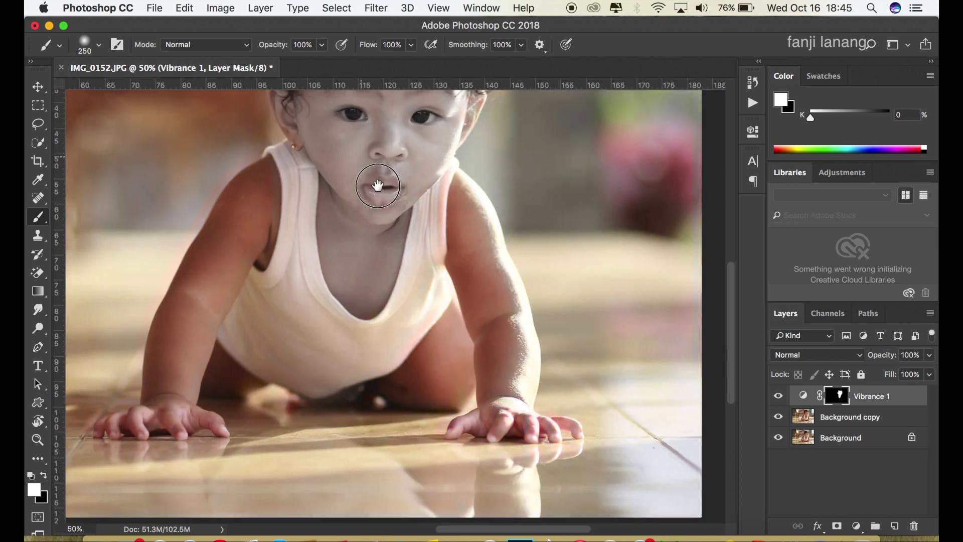
pyautogui.moveTo(450, 199)
pyautogui.mouseDown()
pyautogui.moveTo(439, 301)
pyautogui.moveTo(409, 366)
pyautogui.moveTo(371, 381)
pyautogui.moveTo(443, 380)
pyautogui.moveTo(423, 329)
pyautogui.moveTo(487, 323)
pyautogui.moveTo(468, 232)
pyautogui.moveTo(481, 408)
pyautogui.moveTo(551, 424)
pyautogui.moveTo(478, 393)
pyautogui.moveTo(462, 200)
pyautogui.mouseUp()
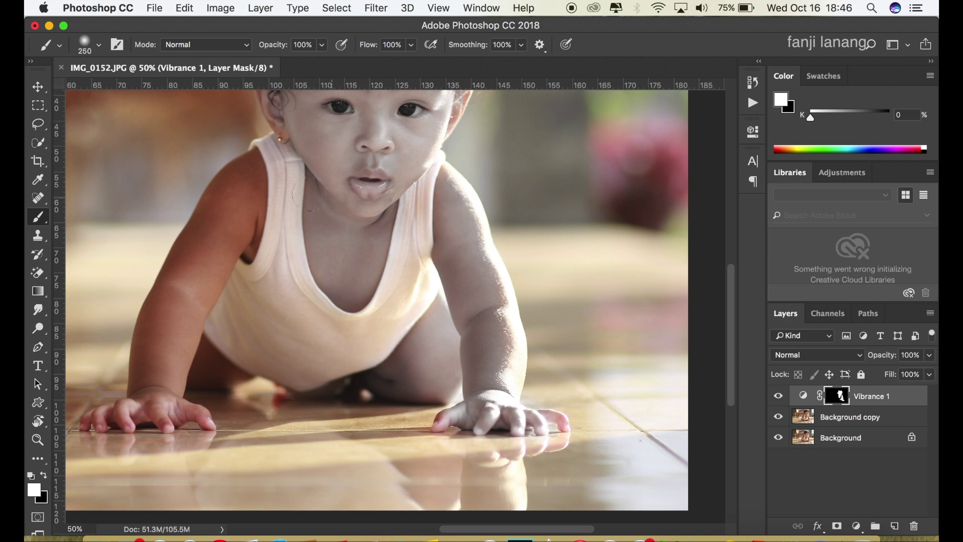
pyautogui.moveTo(221, 200)
pyautogui.mouseDown()
pyautogui.moveTo(149, 377)
pyautogui.moveTo(110, 411)
pyautogui.moveTo(195, 409)
pyautogui.moveTo(186, 341)
pyautogui.moveTo(231, 249)
pyautogui.moveTo(253, 226)
pyautogui.moveTo(251, 173)
pyautogui.moveTo(194, 204)
pyautogui.moveTo(154, 326)
pyautogui.moveTo(129, 355)
pyautogui.moveTo(183, 323)
pyautogui.moveTo(251, 254)
pyautogui.moveTo(177, 367)
pyautogui.moveTo(196, 351)
pyautogui.moveTo(215, 382)
pyautogui.moveTo(199, 279)
pyautogui.moveTo(166, 346)
pyautogui.mouseUp()
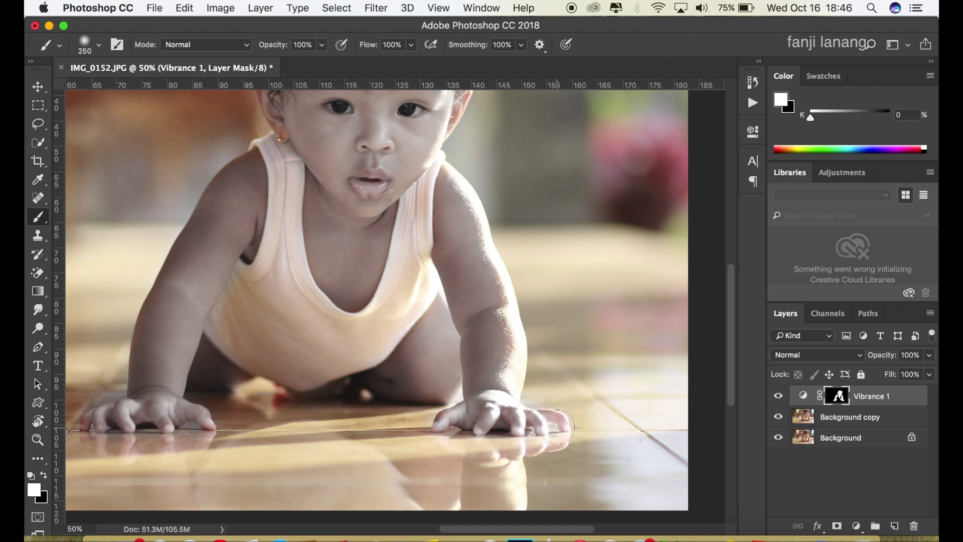
pyautogui.press('super+minus')
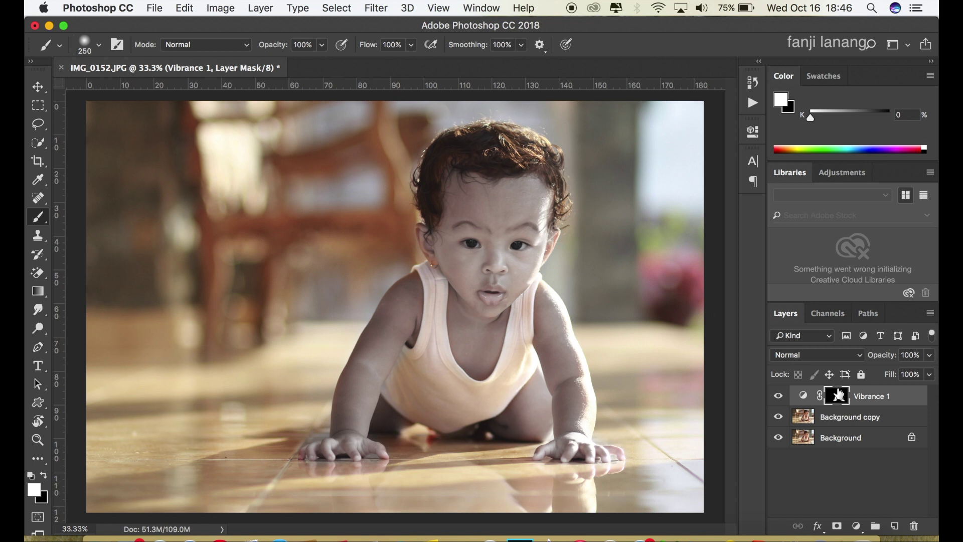
# Paint black over the lips with a smaller brush to restore their pink
pyautogui.click(44, 476)
pyautogui.press('super+equal')
pyautogui.press('[')
pyautogui.press('[')
pyautogui.press('[')
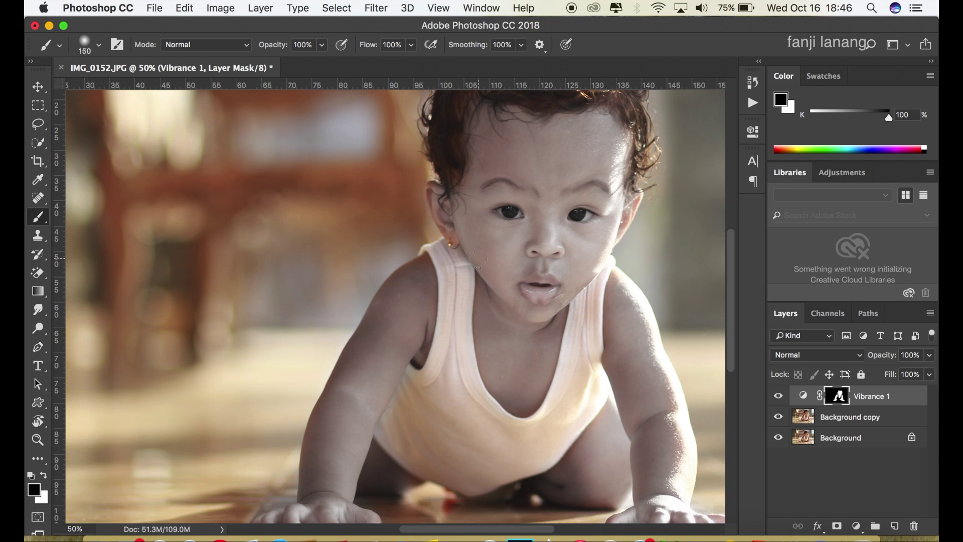
pyautogui.moveTo(524, 287)
pyautogui.mouseDown()
pyautogui.moveTo(538, 297)
pyautogui.moveTo(553, 290)
pyautogui.mouseUp()
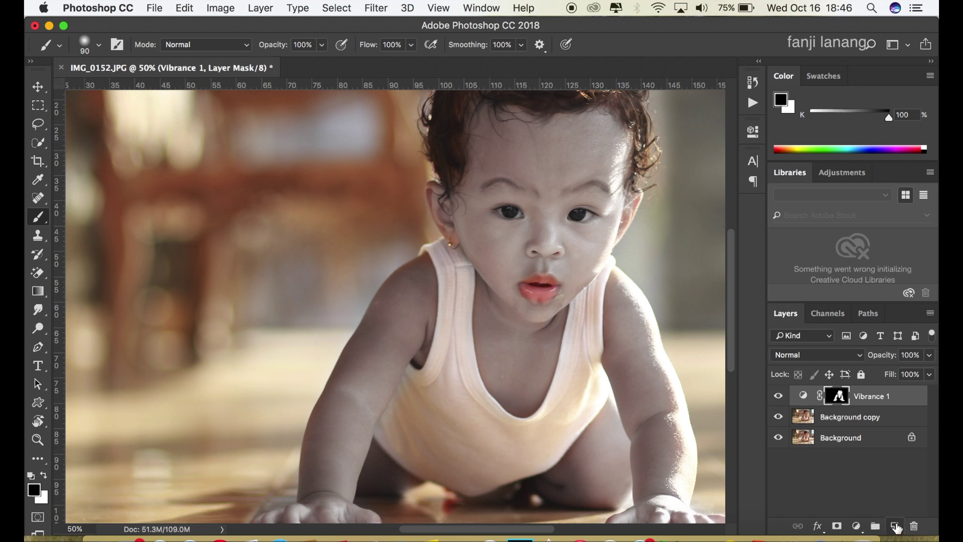
# Add Layer 1, set the foreground colour to red d90000, and zoom onto the face
pyautogui.click(896, 527)
pyautogui.press('x')
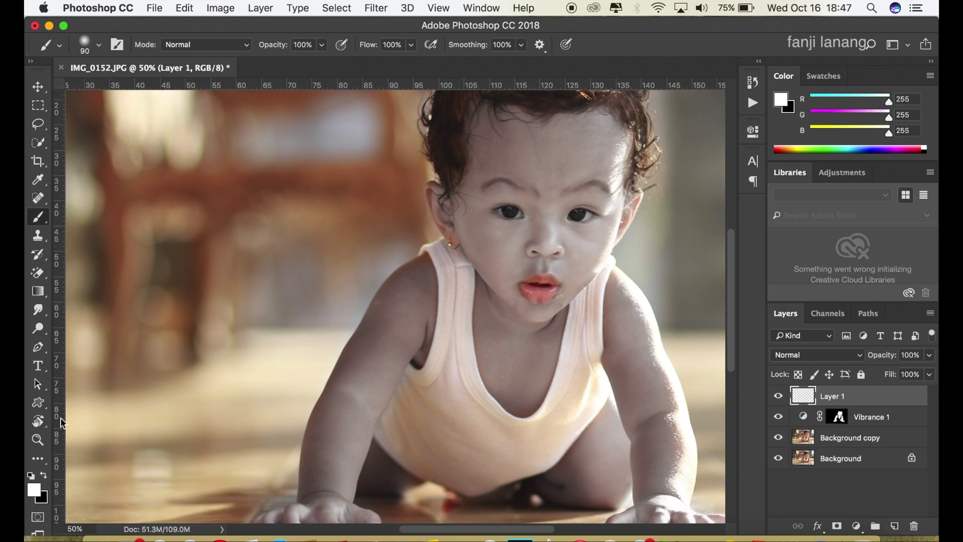
pyautogui.click(34, 489)
pyautogui.moveTo(685, 240); pyautogui.dragTo(760, 174)
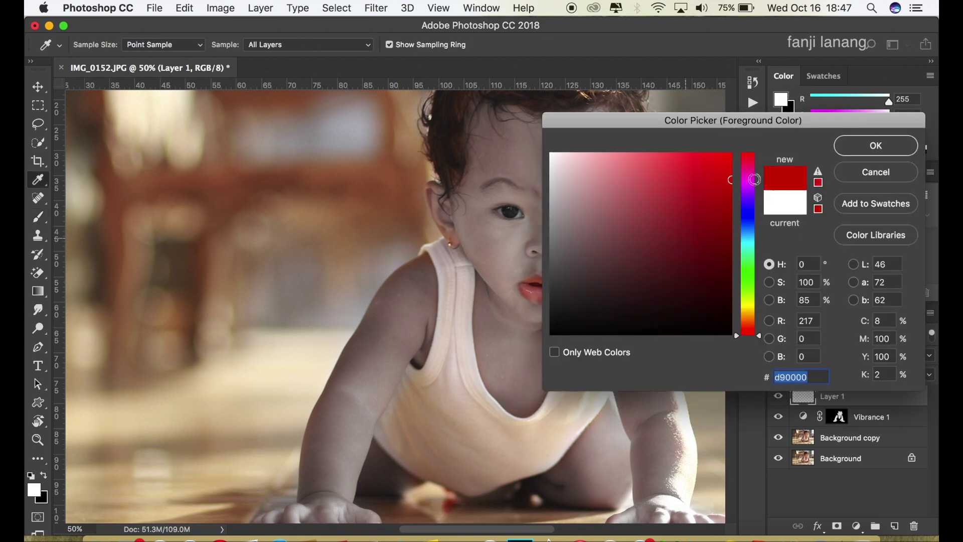
pyautogui.click(871, 150)
pyautogui.moveTo(551, 189); pyautogui.dragTo(482, 210)
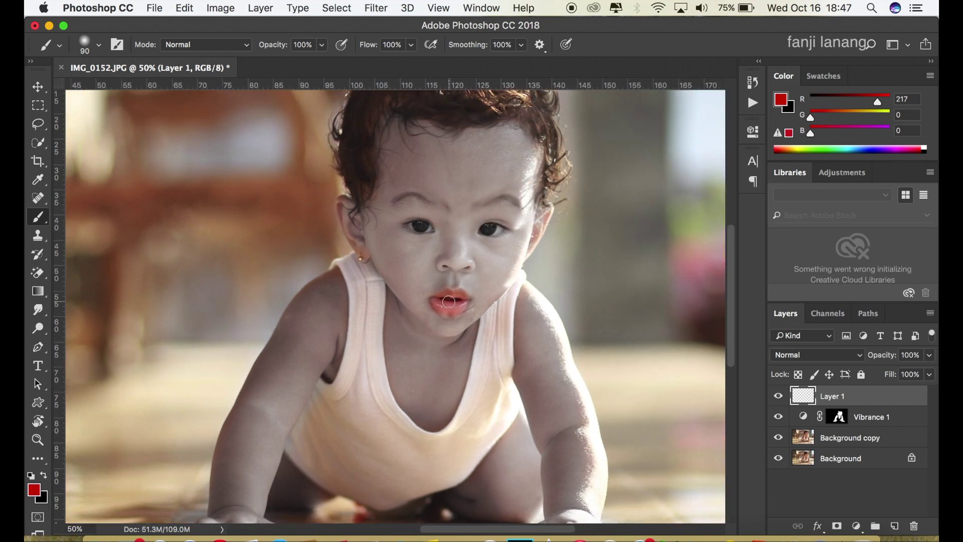
pyautogui.press('super+equal')
pyautogui.press('[')
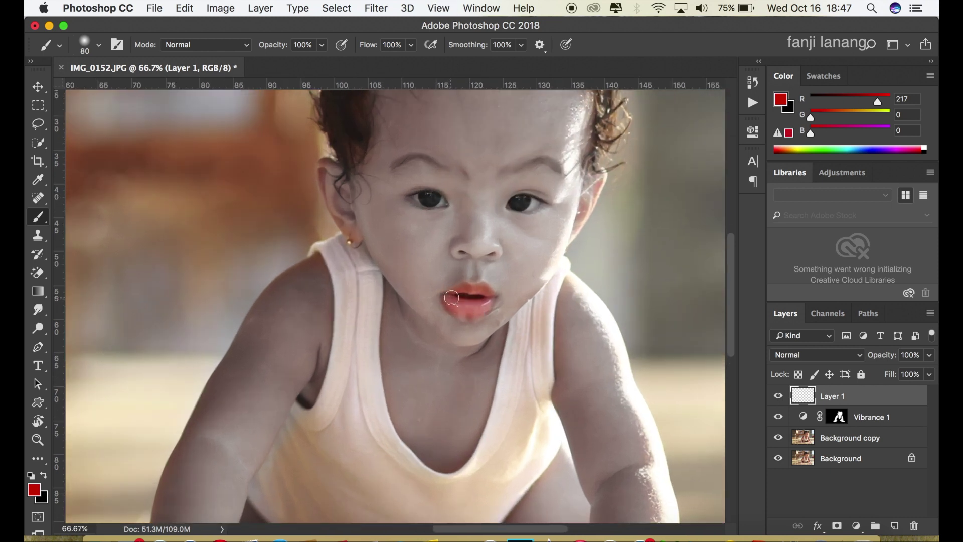
# Paint the lips red with short lines rising from both mouth corners
pyautogui.moveTo(449, 298)
pyautogui.mouseDown()
pyautogui.moveTo(478, 313)
pyautogui.moveTo(462, 309)
pyautogui.moveTo(462, 288)
pyautogui.moveTo(487, 291)
pyautogui.mouseUp()
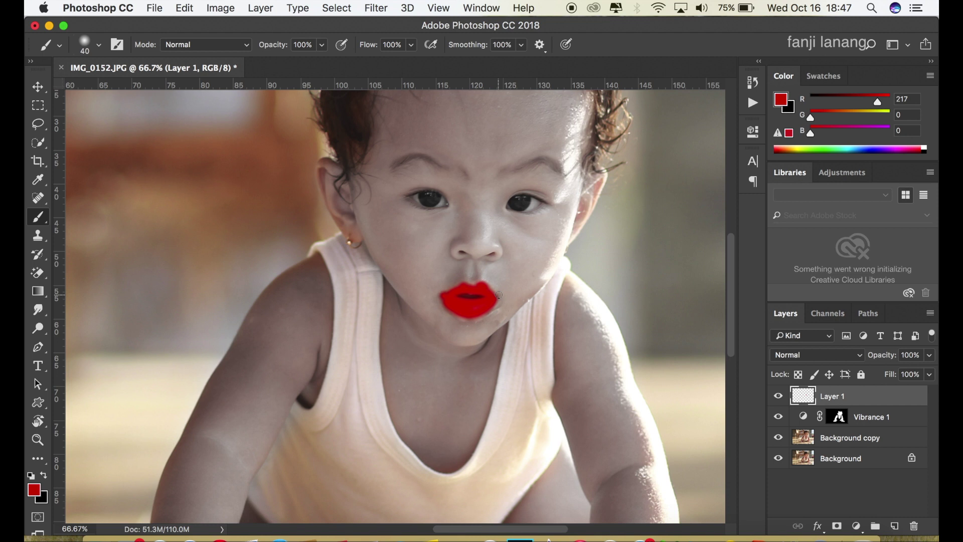
pyautogui.moveTo(501, 293); pyautogui.dragTo(529, 261)
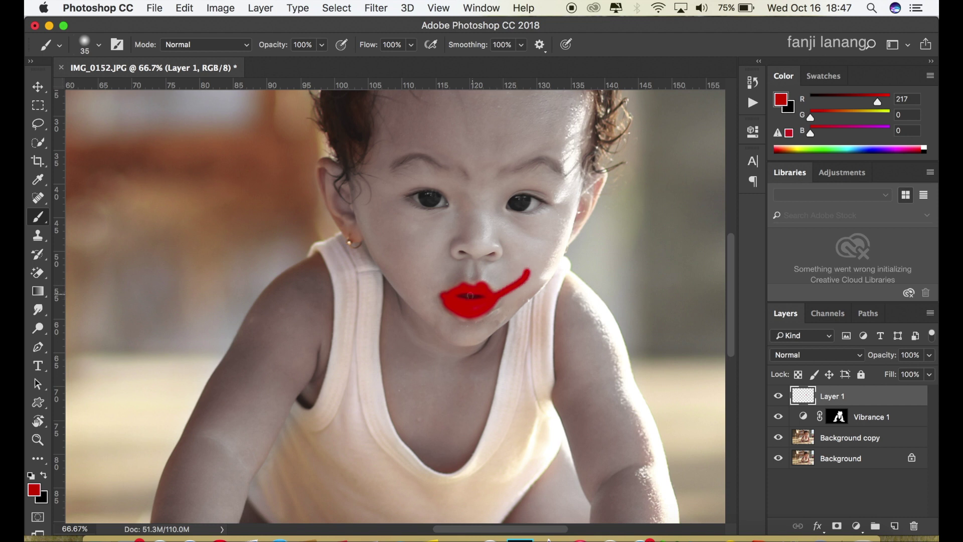
pyautogui.moveTo(440, 294); pyautogui.dragTo(416, 277)
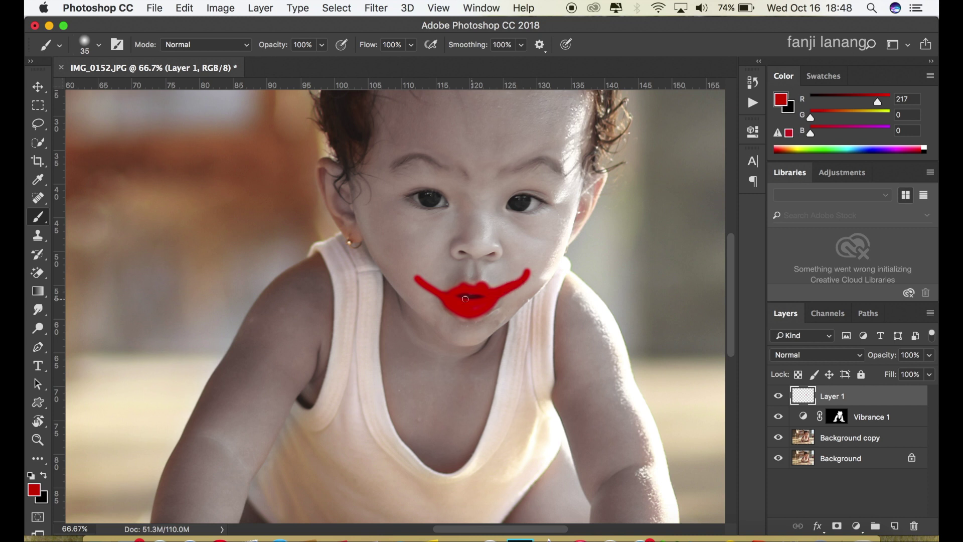
pyautogui.moveTo(439, 294); pyautogui.dragTo(481, 304)
# Extend both red lines up through the eyes onto the forehead, redoing strokes as needed
pyautogui.moveTo(520, 280)
pyautogui.mouseDown()
pyautogui.moveTo(523, 217)
pyautogui.moveTo(507, 119)
pyautogui.mouseUp()
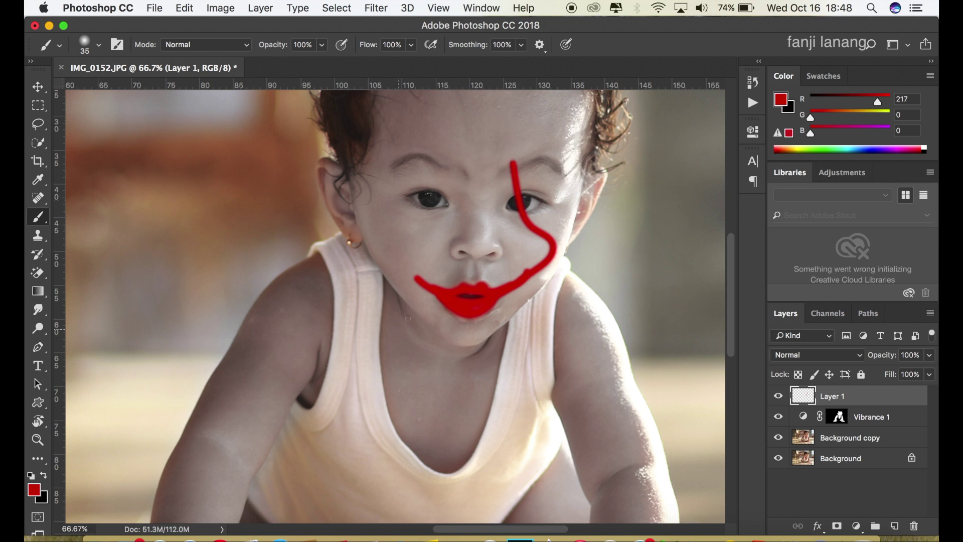
pyautogui.moveTo(418, 280); pyautogui.dragTo(447, 134)
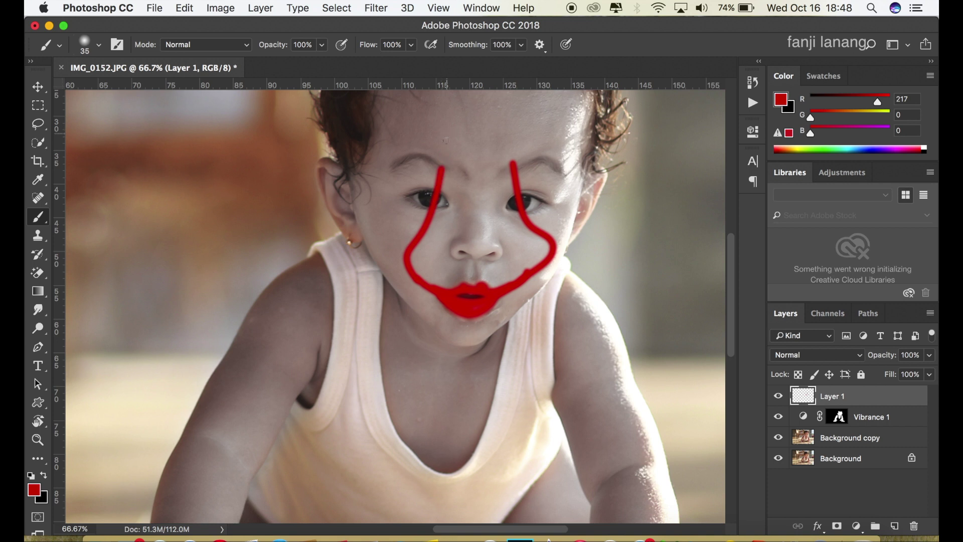
pyautogui.hotkey('ctrl', 'z')
pyautogui.moveTo(419, 282); pyautogui.dragTo(445, 119)
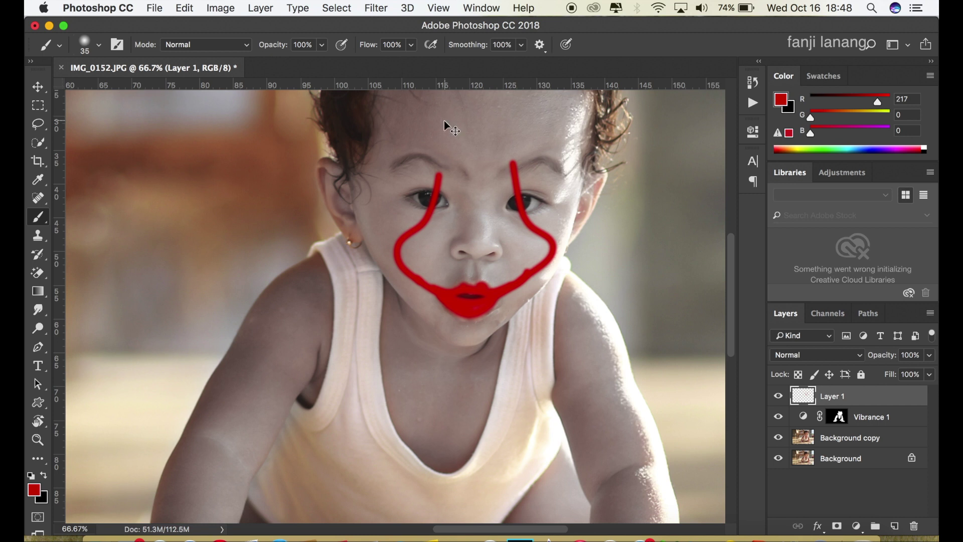
pyautogui.hotkey('ctrl', 'z')
pyautogui.moveTo(418, 280); pyautogui.dragTo(439, 128)
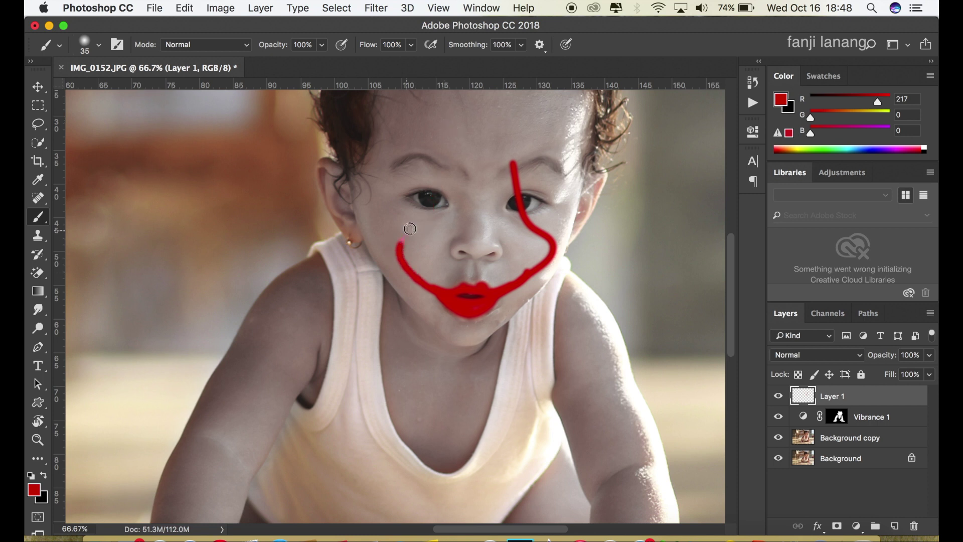
pyautogui.moveTo(436, 128); pyautogui.dragTo(431, 185)
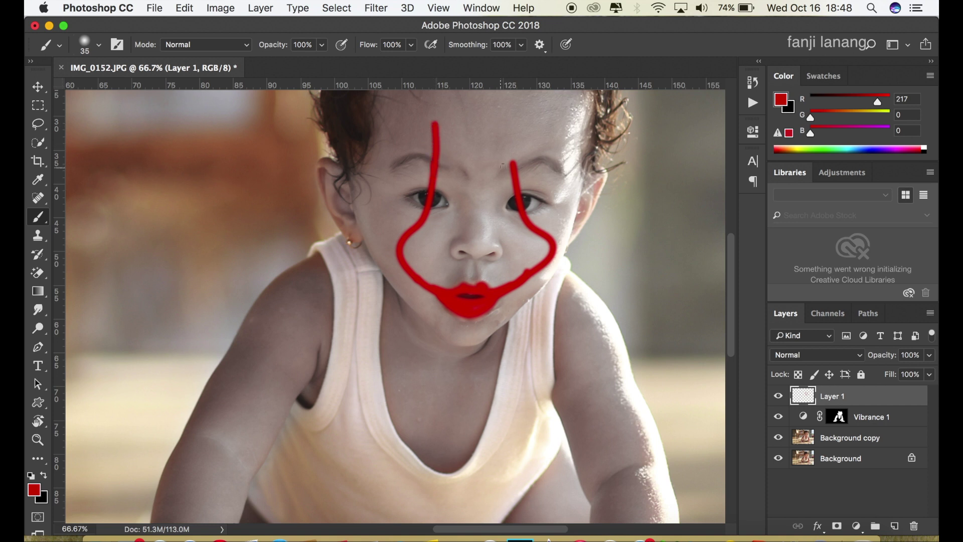
pyautogui.moveTo(513, 167); pyautogui.dragTo(512, 135)
pyautogui.press('super+z')
# With a 100% opacity eraser, clear red near the mouth corners and over the eyes
pyautogui.click(37, 273)
pyautogui.click(83, 264)
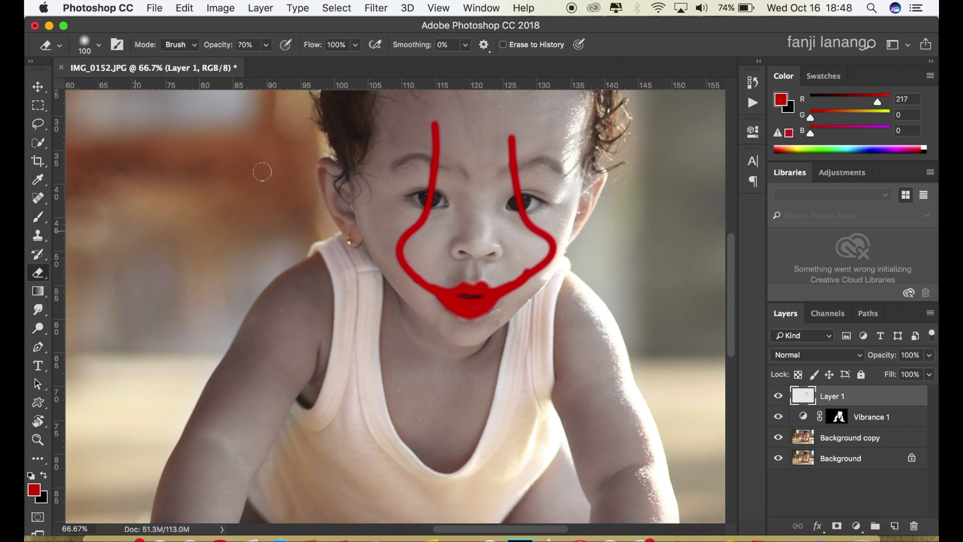
pyautogui.click(267, 45)
pyautogui.moveTo(266, 61); pyautogui.dragTo(288, 61)
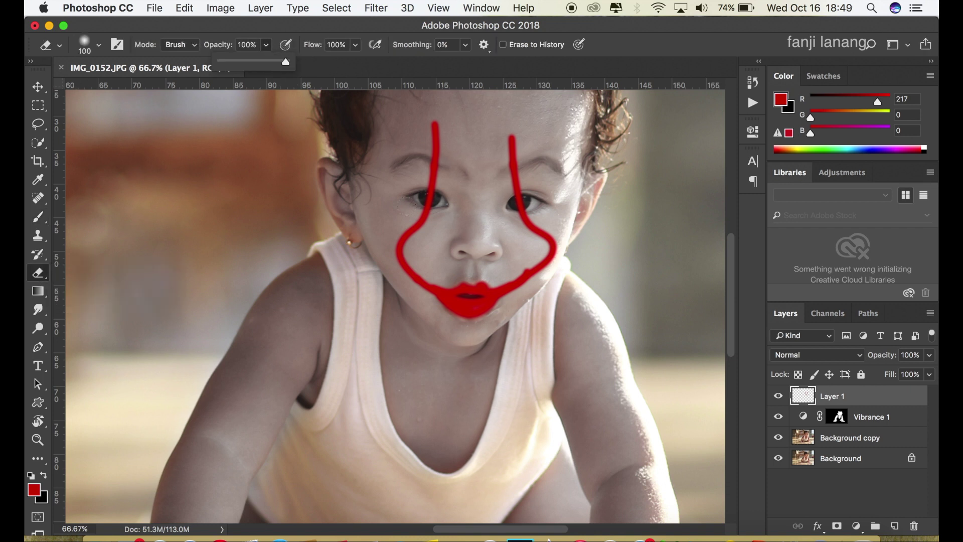
pyautogui.click(421, 263)
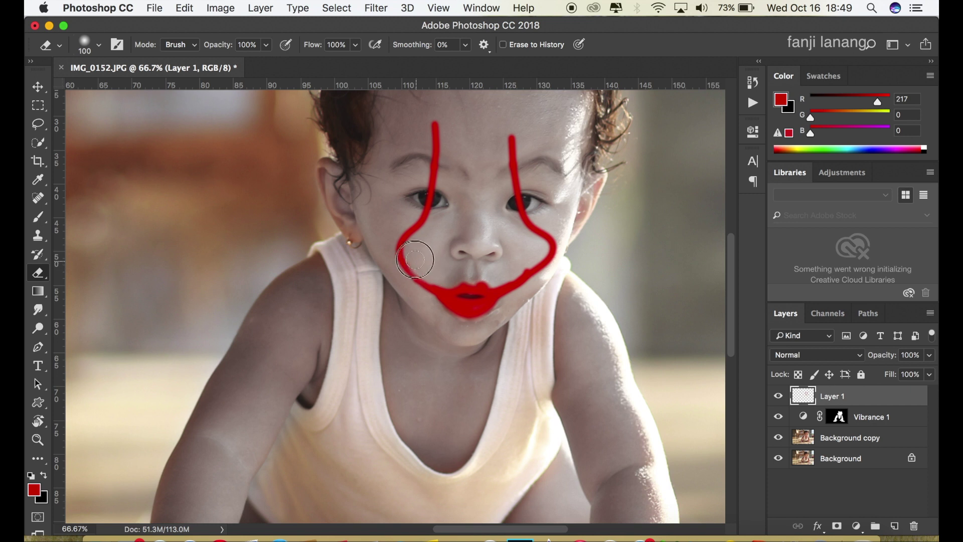
pyautogui.moveTo(417, 264); pyautogui.dragTo(427, 281)
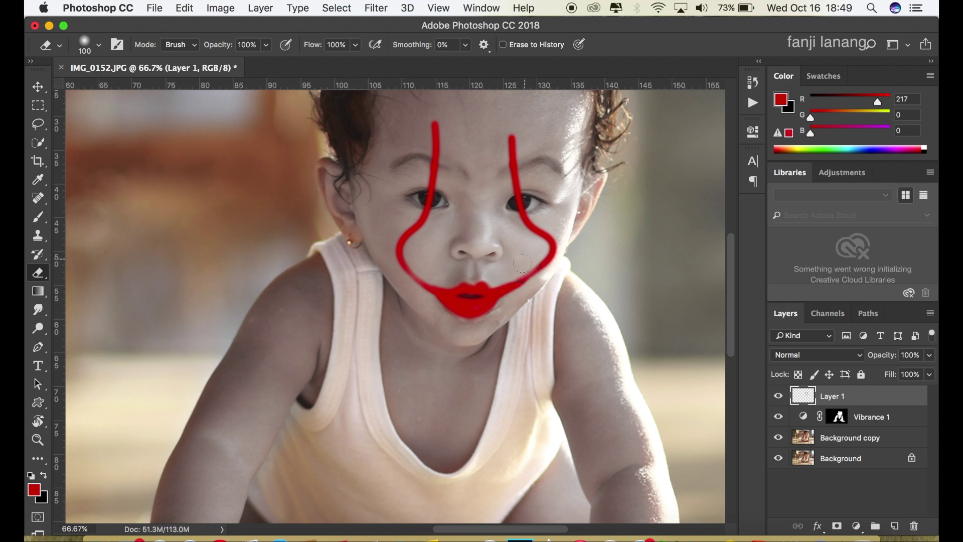
pyautogui.moveTo(527, 291); pyautogui.dragTo(512, 301)
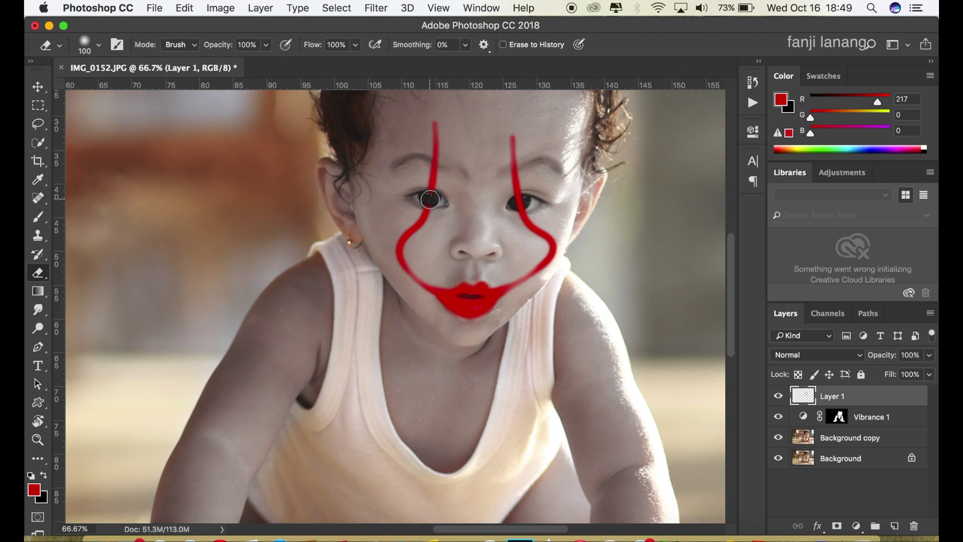
pyautogui.moveTo(521, 201); pyautogui.dragTo(523, 203)
# Back on the brush at 200% zoom, paint red across the nose tip
pyautogui.press('b')
pyautogui.press('super+1')
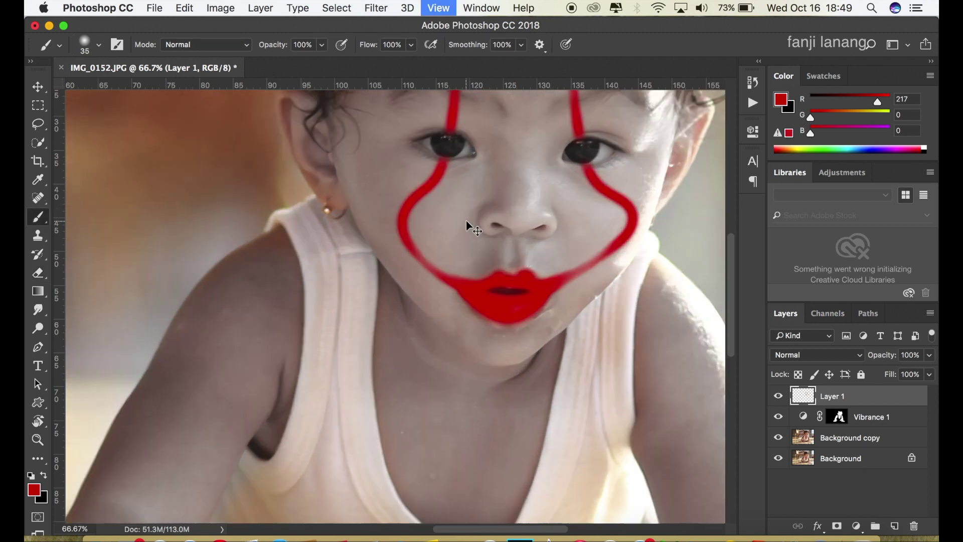
pyautogui.moveTo(516, 231); pyautogui.dragTo(553, 223)
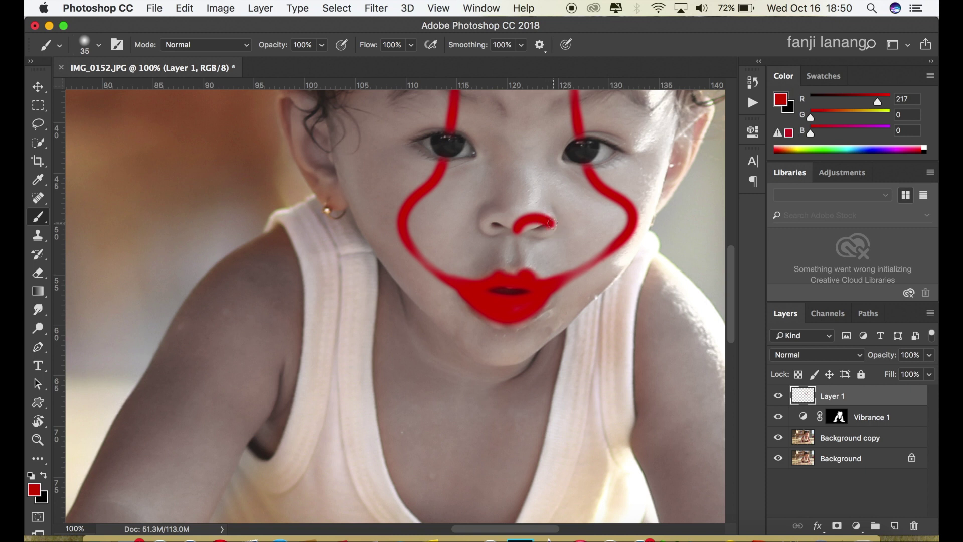
pyautogui.moveTo(517, 225)
pyautogui.mouseDown()
pyautogui.moveTo(483, 229)
pyautogui.moveTo(491, 216)
pyautogui.moveTo(530, 221)
pyautogui.moveTo(521, 215)
pyautogui.mouseUp()
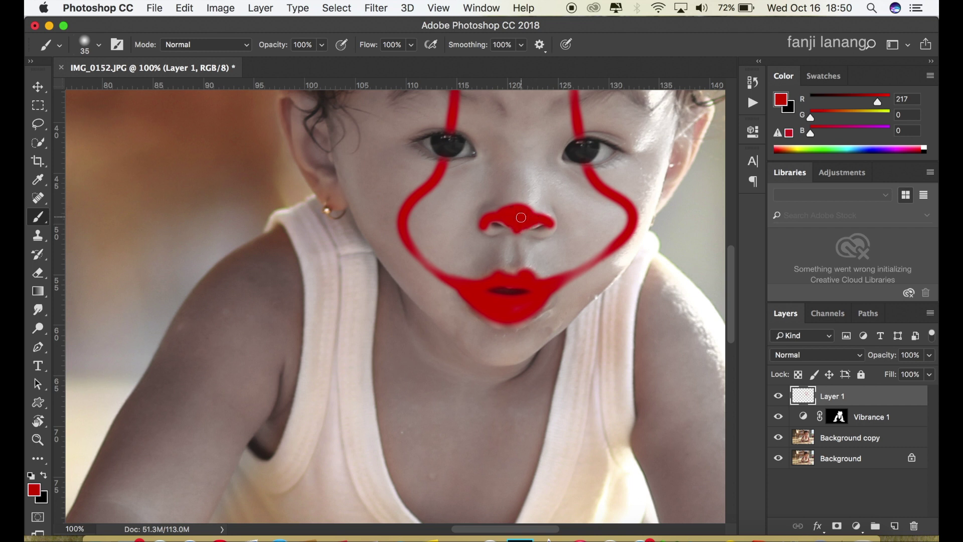
# Paint red around both nostrils and over the nose top with a thinner brush
pyautogui.press('super+equal')
pyautogui.press('[')
pyautogui.press('[')
pyautogui.moveTo(523, 215); pyautogui.dragTo(378, 260)
pyautogui.moveTo(455, 187); pyautogui.dragTo(499, 193)
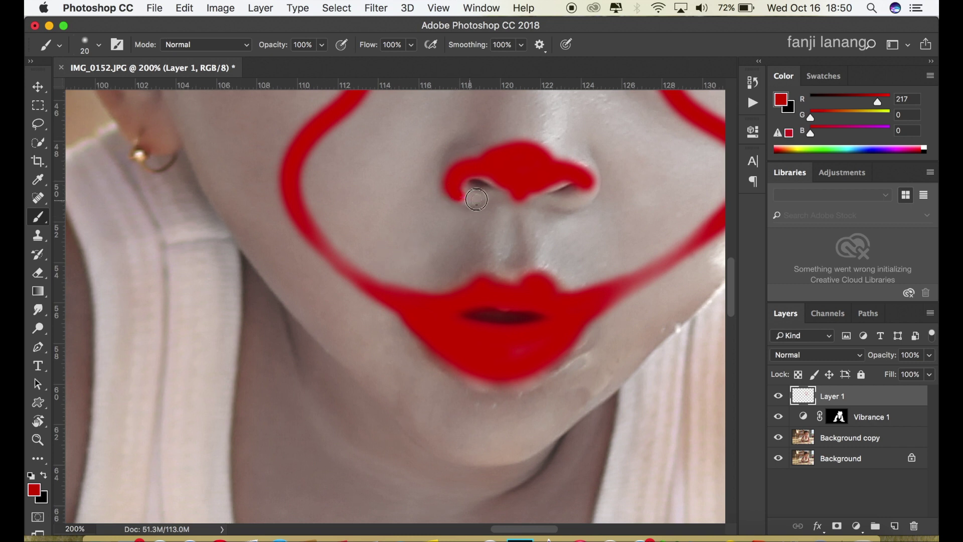
pyautogui.moveTo(582, 190)
pyautogui.mouseDown()
pyautogui.moveTo(542, 198)
pyautogui.moveTo(560, 169)
pyautogui.mouseUp()
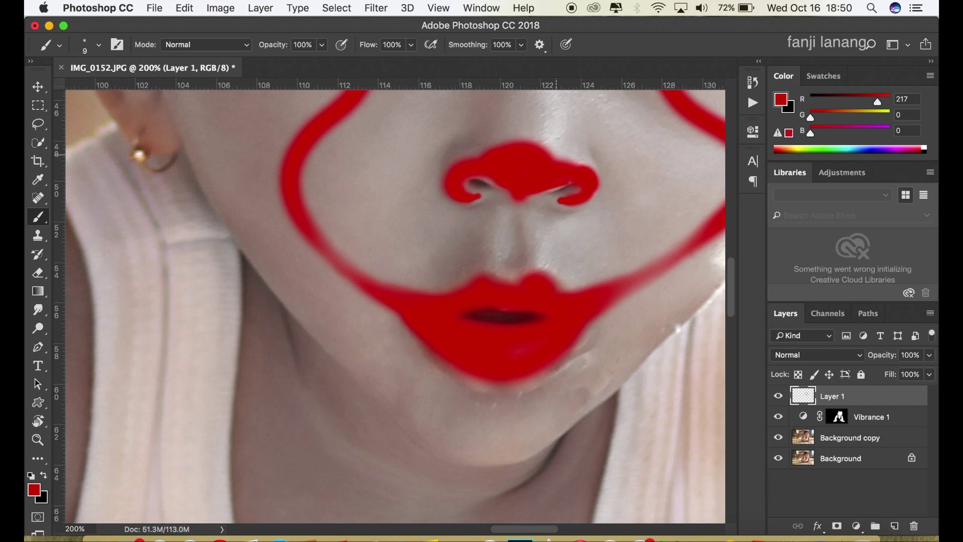
pyautogui.scroll(5, 557, 154)
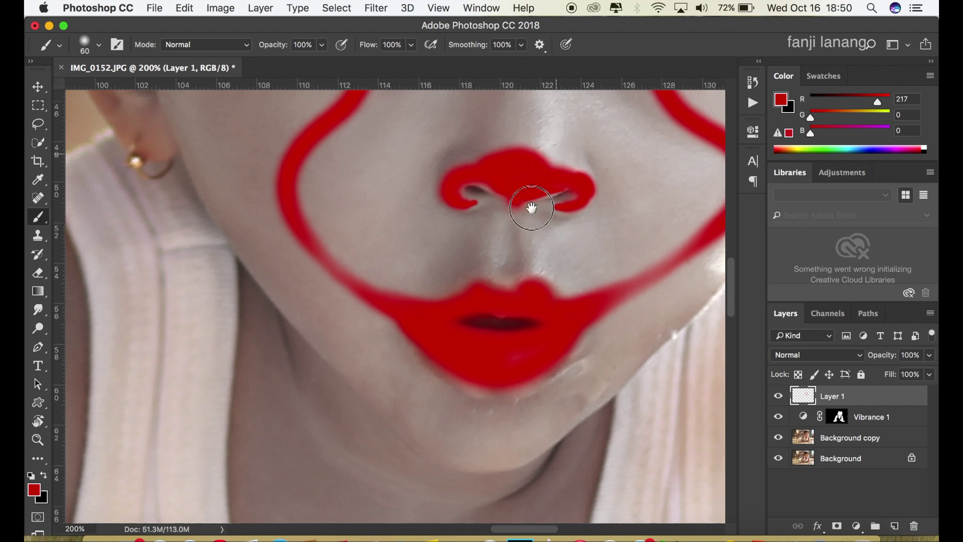
pyautogui.moveTo(499, 221)
pyautogui.mouseDown()
pyautogui.moveTo(484, 205)
pyautogui.moveTo(474, 221)
pyautogui.mouseUp()
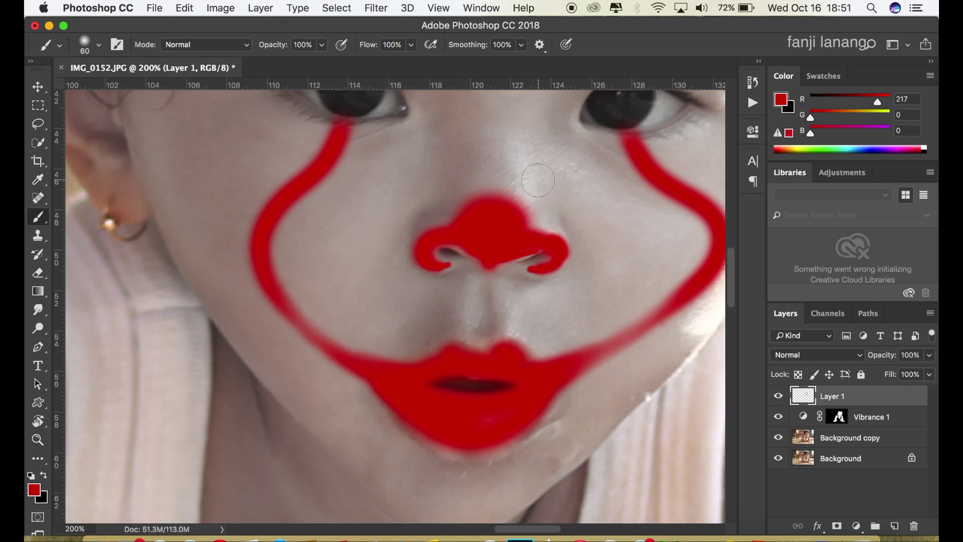
pyautogui.press('super+minus')
pyautogui.press('super+minus')
pyautogui.press('super+minus')
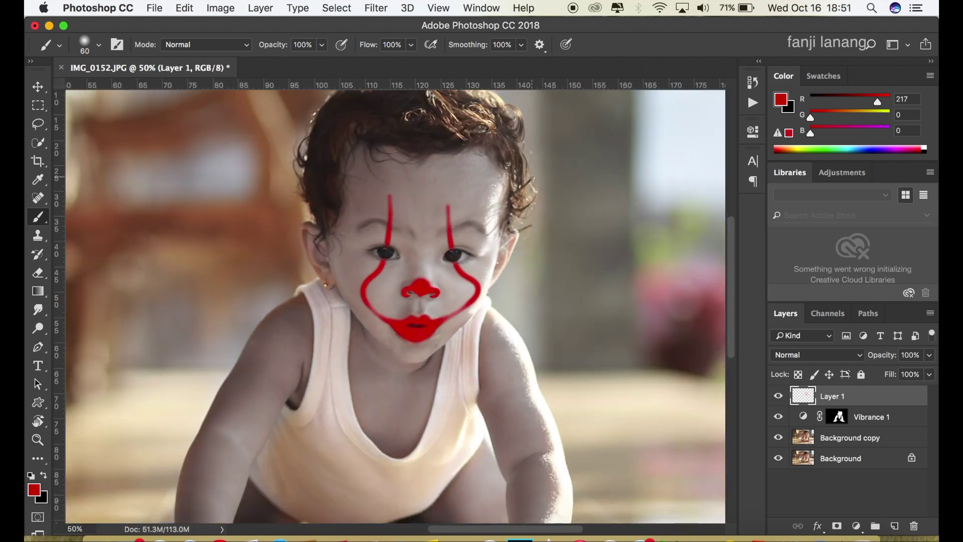
# Set Layer 1 to Multiply blending and make orange (ff7200) the foreground painting colour
pyautogui.click(832, 357)
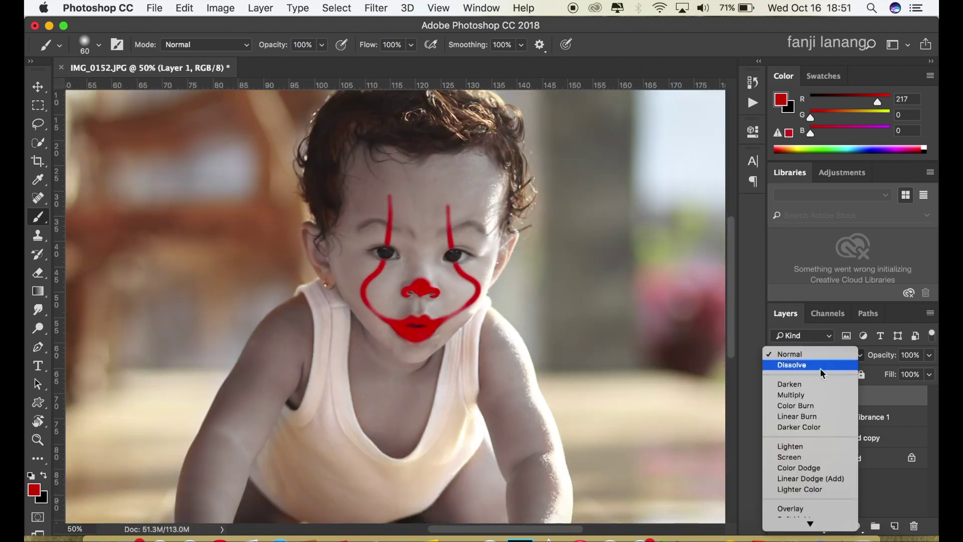
pyautogui.click(797, 397)
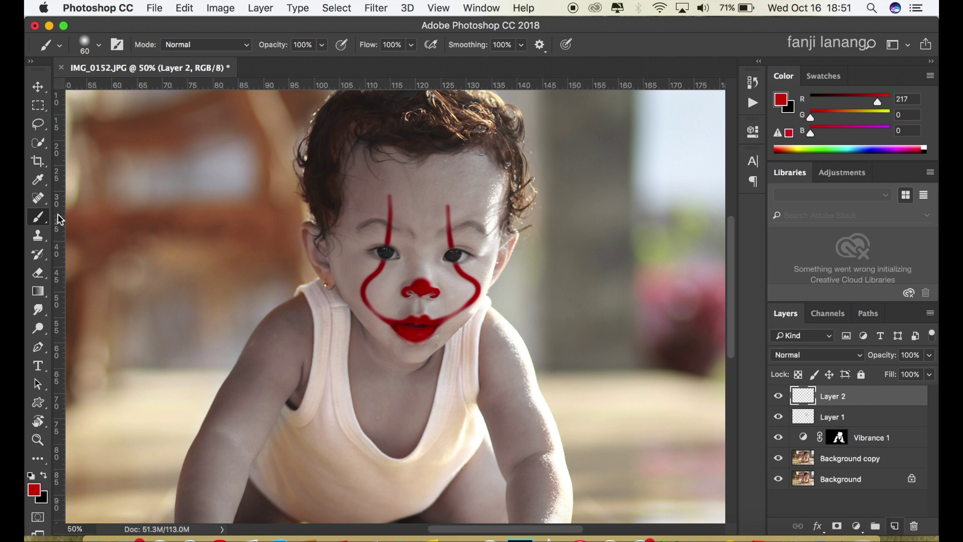
pyautogui.click(34, 491)
pyautogui.click(731, 154)
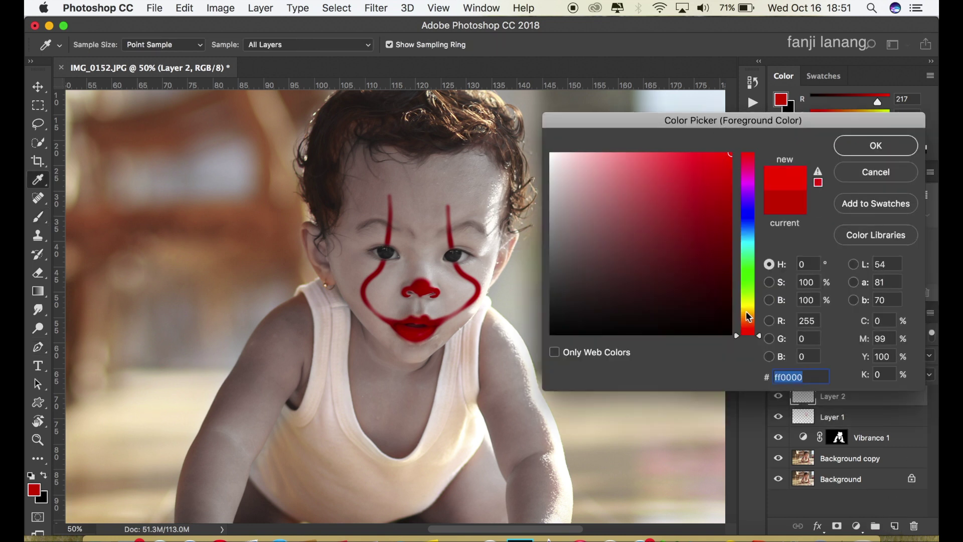
pyautogui.moveTo(749, 316); pyautogui.dragTo(756, 326)
pyautogui.click(876, 146)
pyautogui.press('b')
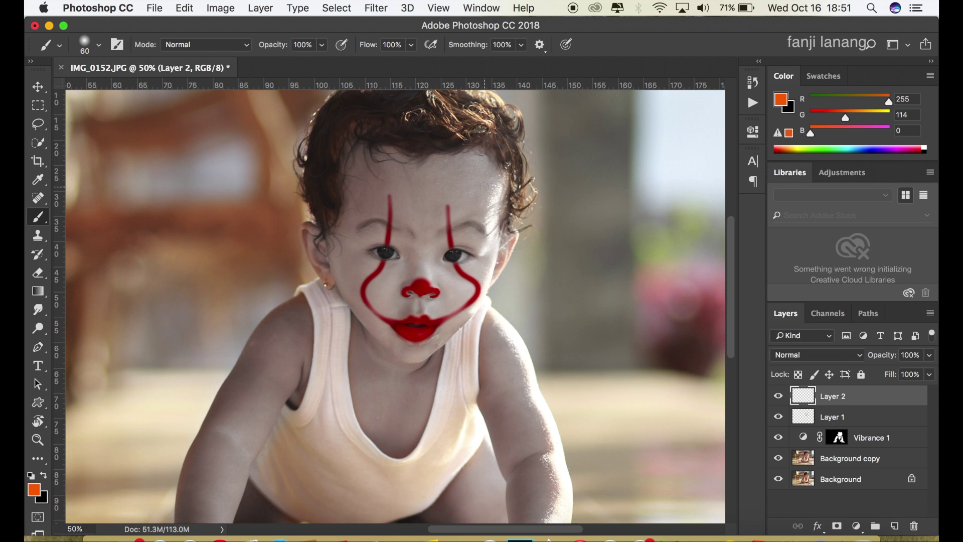
pyautogui.press('super+equal')
# Brush orange over both irises on Layer 2, then erase the orange from both pupils
pyautogui.press('super+equal')
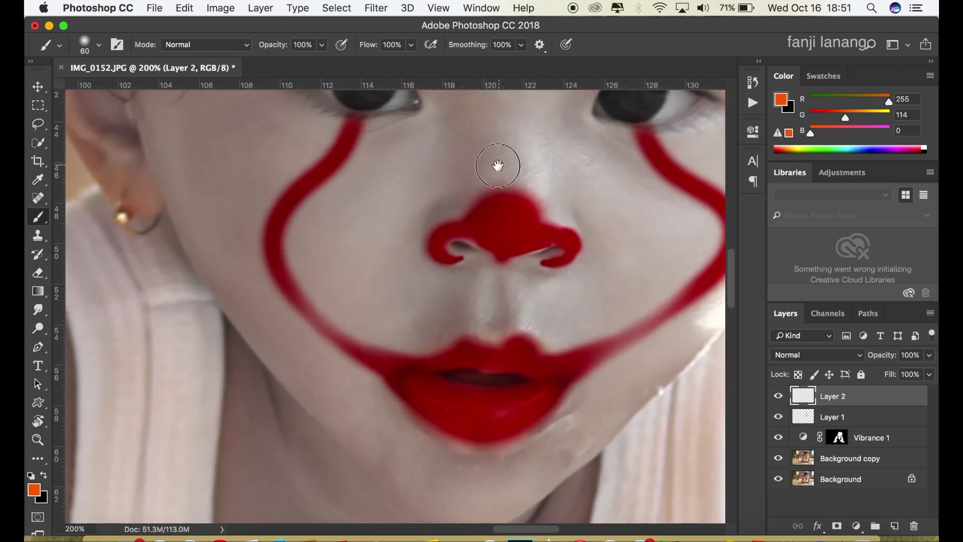
pyautogui.press('super+equal')
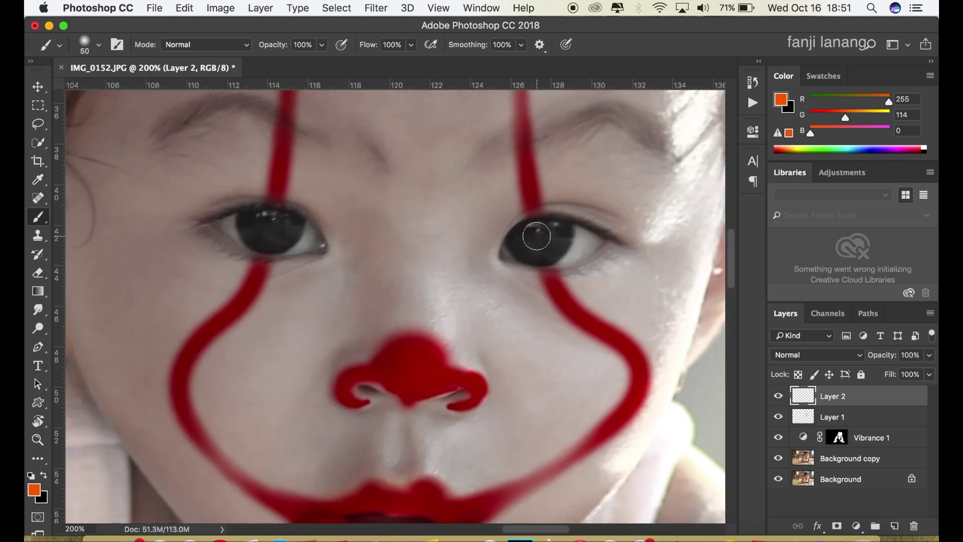
pyautogui.moveTo(538, 232)
pyautogui.mouseDown()
pyautogui.moveTo(541, 256)
pyautogui.moveTo(552, 227)
pyautogui.moveTo(544, 223)
pyautogui.mouseUp()
pyautogui.moveTo(256, 218)
pyautogui.mouseDown()
pyautogui.moveTo(283, 241)
pyautogui.moveTo(259, 222)
pyautogui.mouseUp()
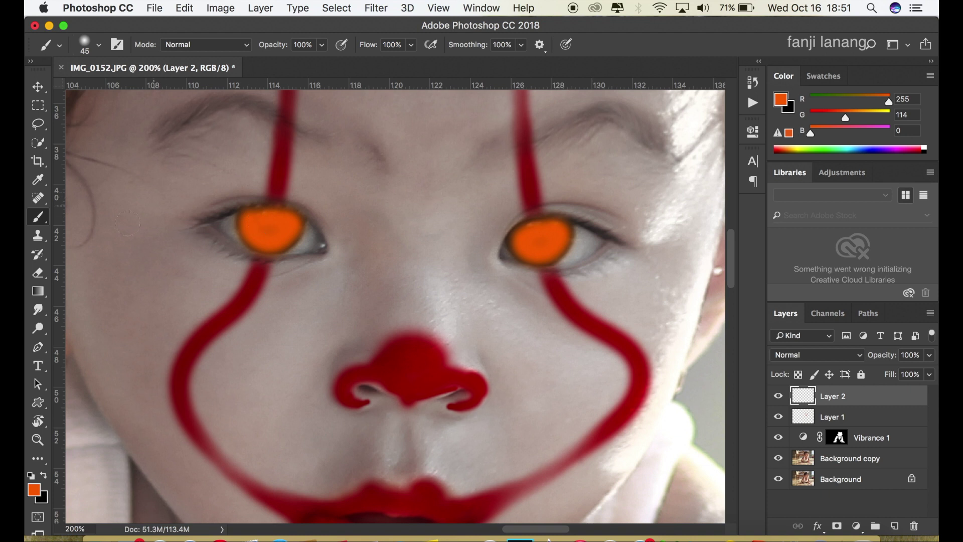
pyautogui.click(46, 266)
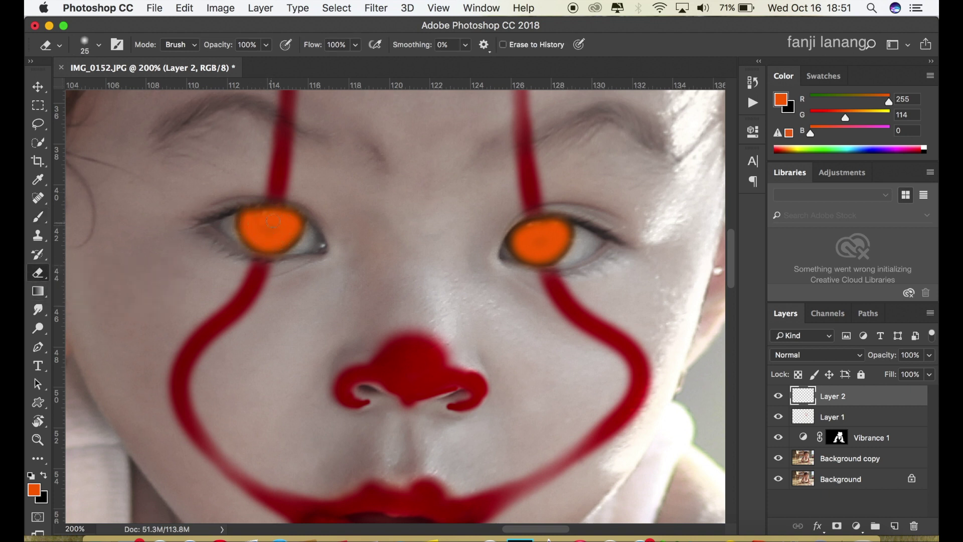
pyautogui.click(269, 222)
pyautogui.click(537, 234)
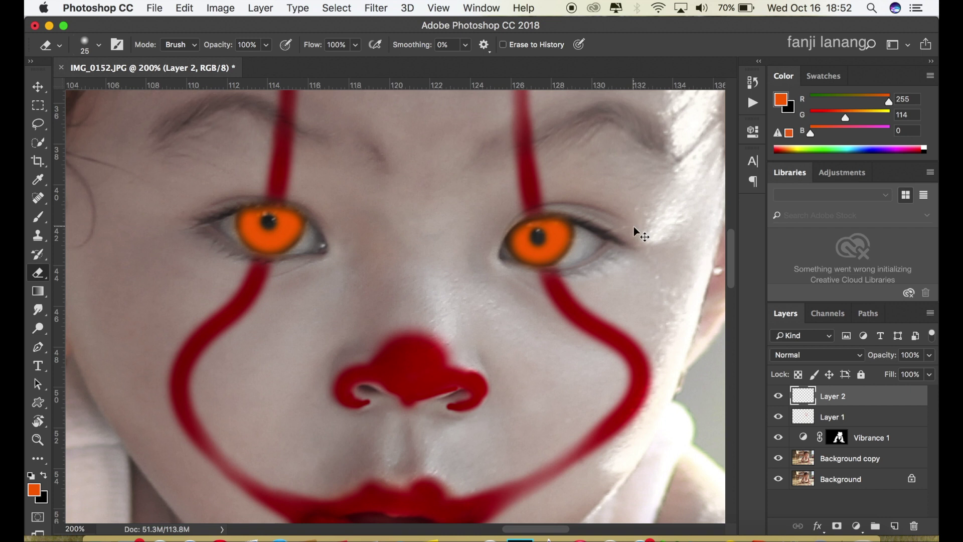
pyautogui.press('super+minus')
pyautogui.press('super+minus')
# Set Layer 2's blend mode to Soft Light after trying Overlay, and zoom out to the whole photo
pyautogui.click(812, 356)
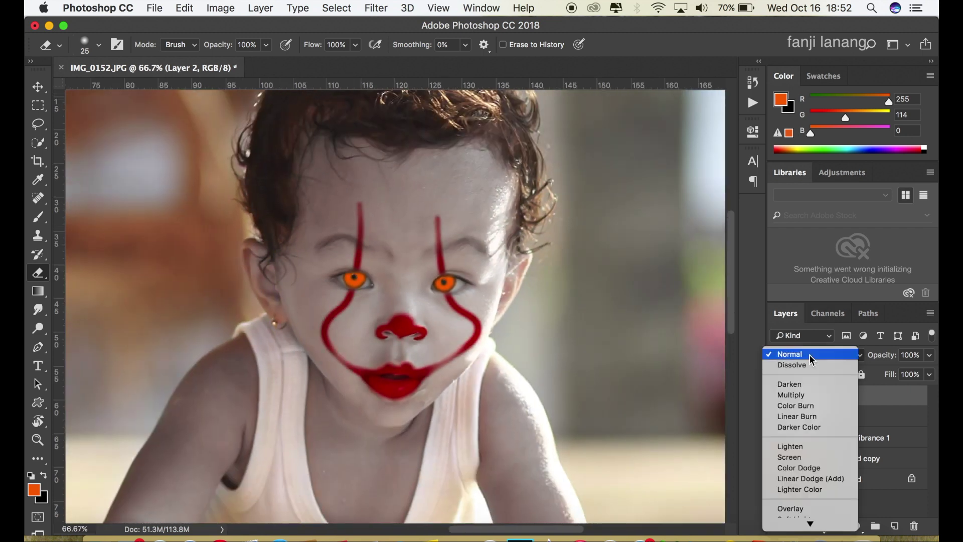
pyautogui.click(794, 462)
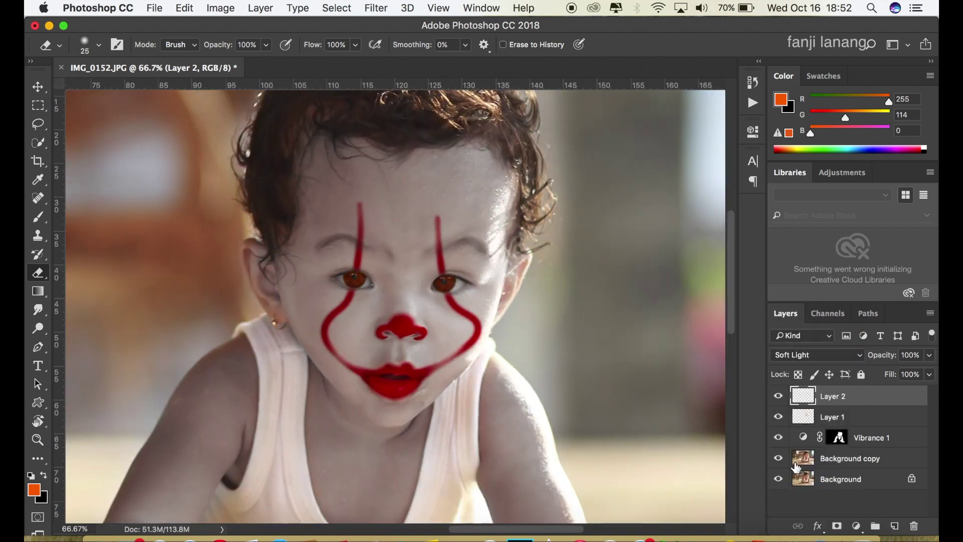
pyautogui.click(811, 355)
pyautogui.click(806, 356)
pyautogui.press('super+minus')
pyautogui.press('super+minus')
pyautogui.press('super+minus')
pyautogui.press('super+minus')
pyautogui.press('super+plus')
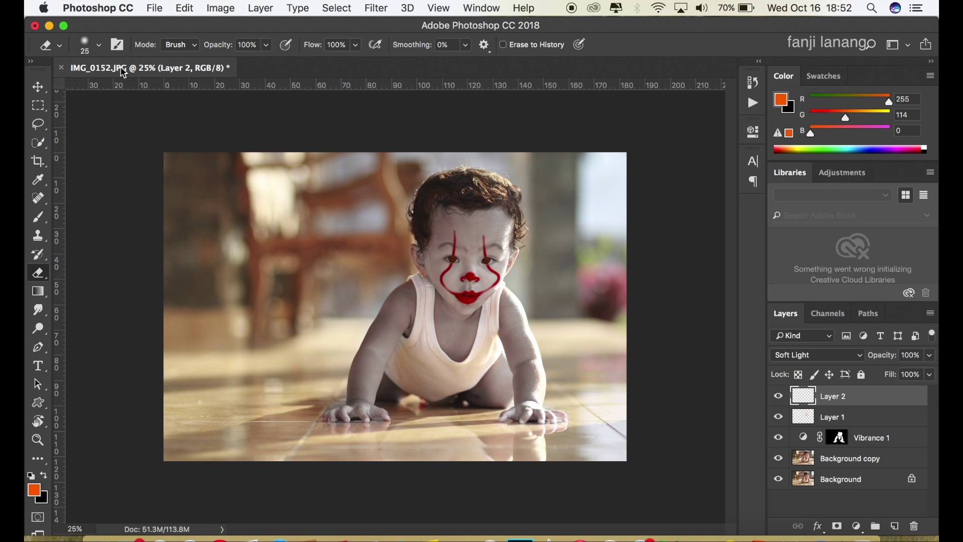
pyautogui.click(155, 8)
# Open balon.jpg and drag the red balloon into the baby photo as a new layer
pyautogui.click(166, 36)
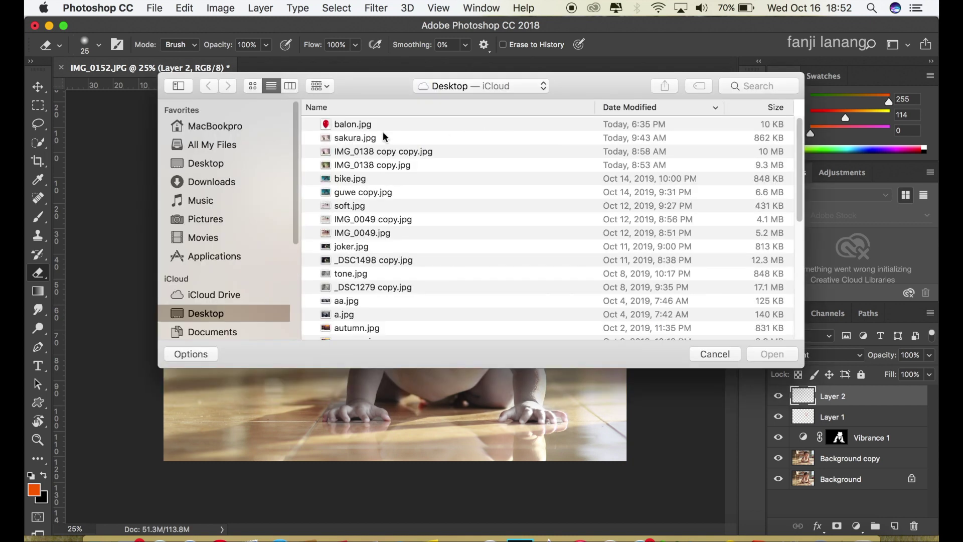
pyautogui.click(383, 127)
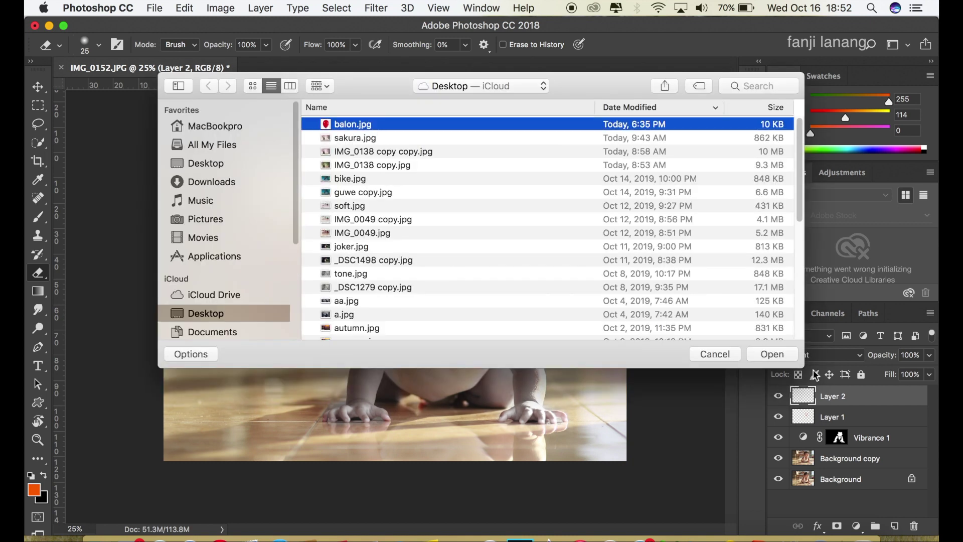
pyautogui.click(772, 354)
pyautogui.click(39, 88)
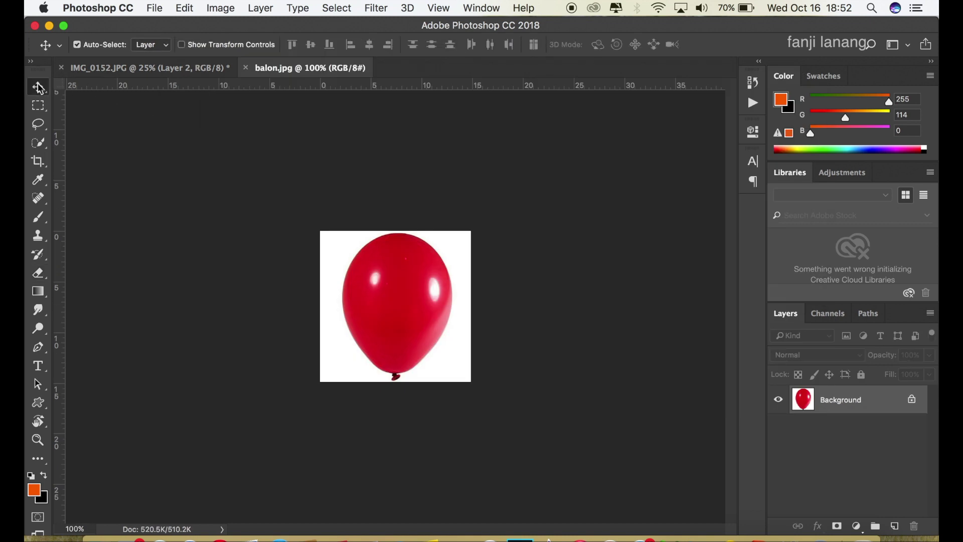
pyautogui.moveTo(393, 275)
pyautogui.mouseDown()
pyautogui.moveTo(260, 257)
pyautogui.moveTo(388, 131)
pyautogui.mouseUp()
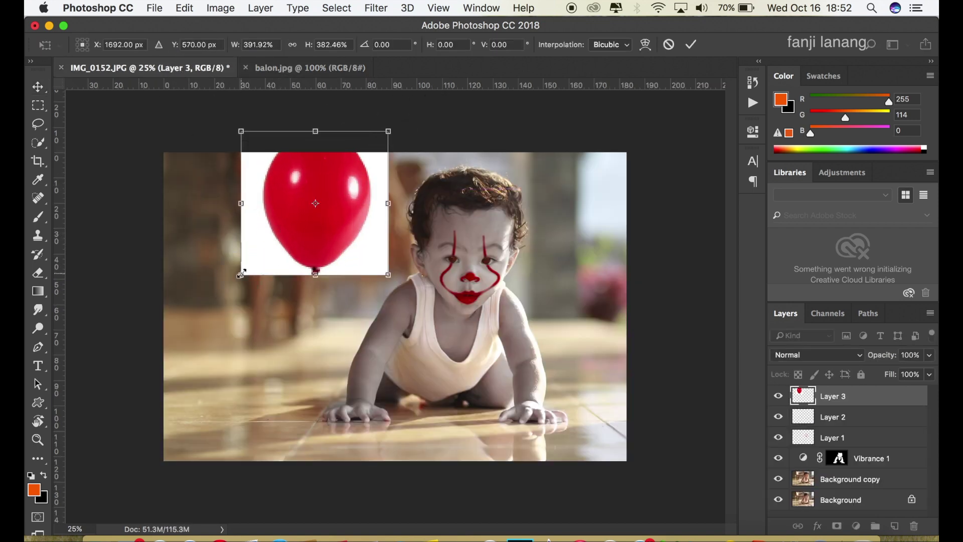
# Scale the balloon up proportionally and place it left of and above the baby
pyautogui.moveTo(241, 275); pyautogui.dragTo(141, 404)
pyautogui.moveTo(295, 317); pyautogui.dragTo(330, 288)
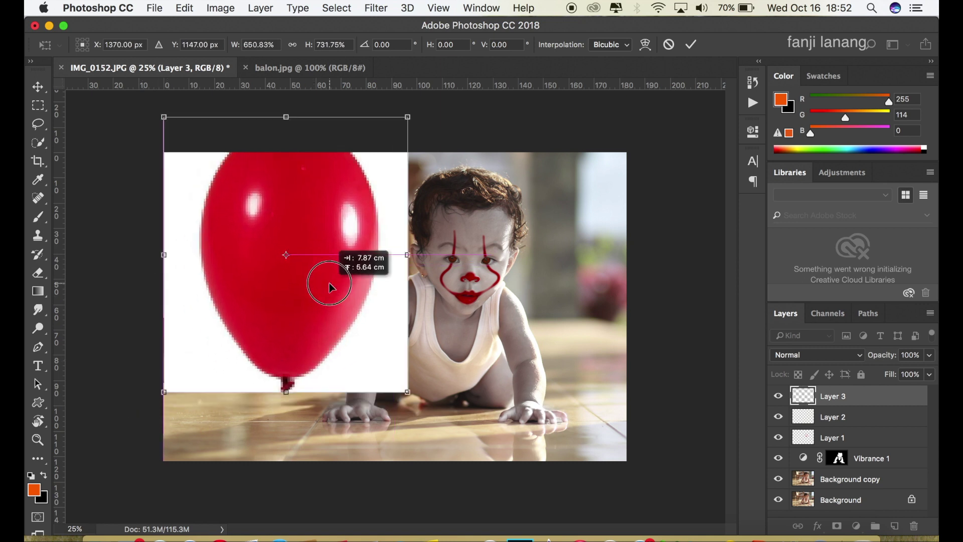
pyautogui.click(292, 45)
pyautogui.moveTo(312, 208); pyautogui.dragTo(319, 197)
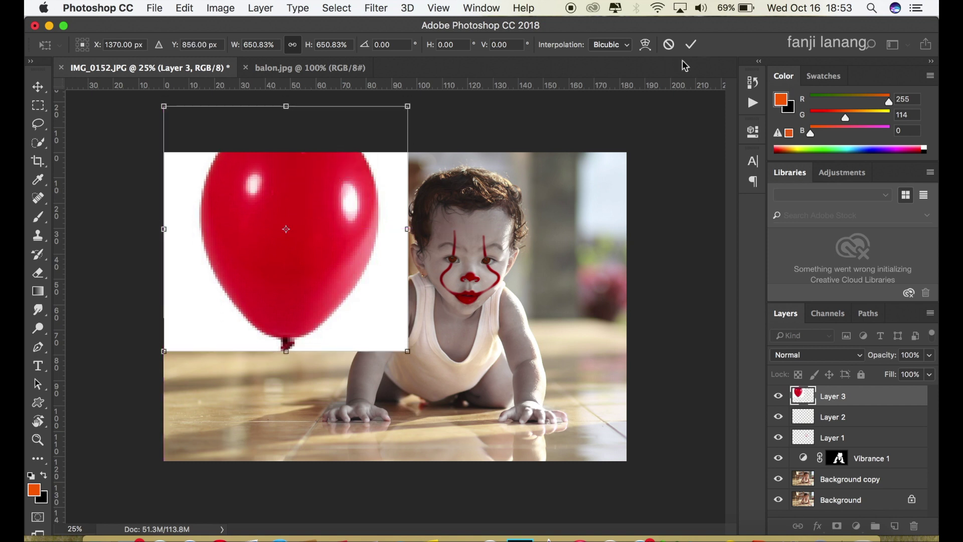
pyautogui.click(692, 44)
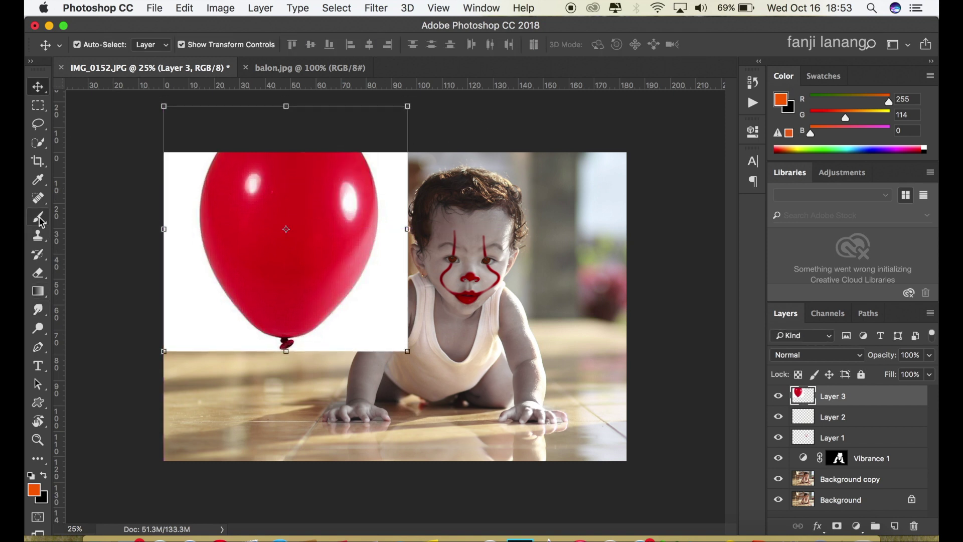
# Choose the Background Eraser, then soften the balloon layer with a 20-pixel Gaussian Blur
pyautogui.click(38, 254)
pyautogui.click(44, 274)
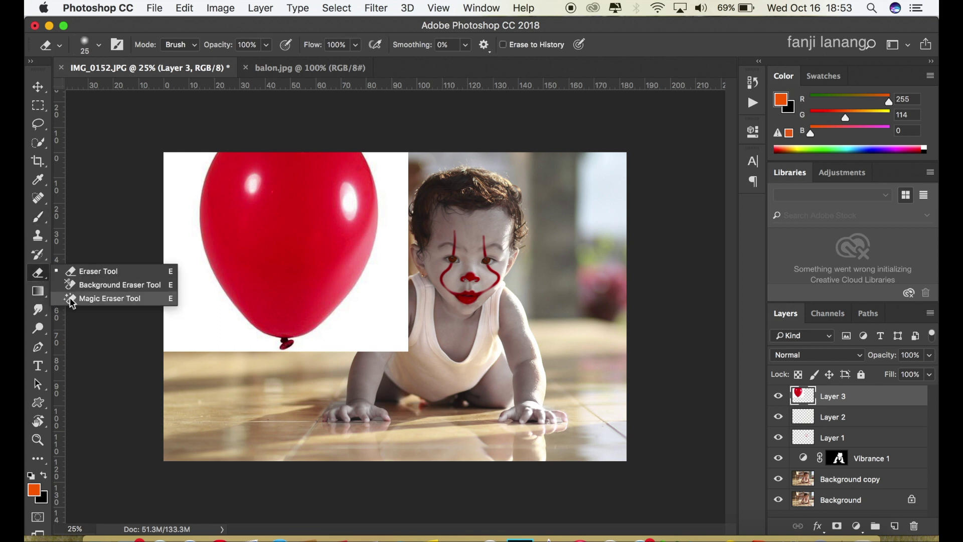
pyautogui.moveTo(44, 274); pyautogui.dragTo(75, 299)
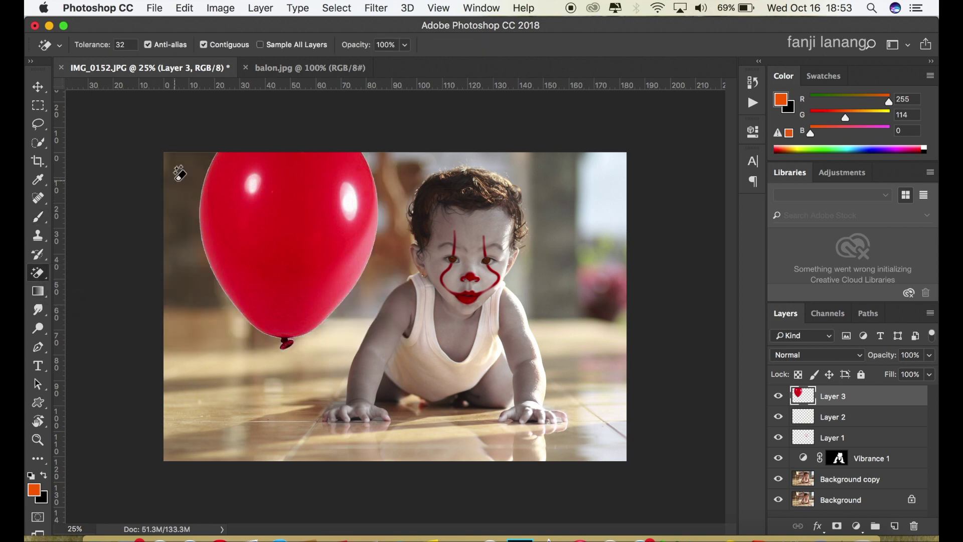
pyautogui.click(44, 92)
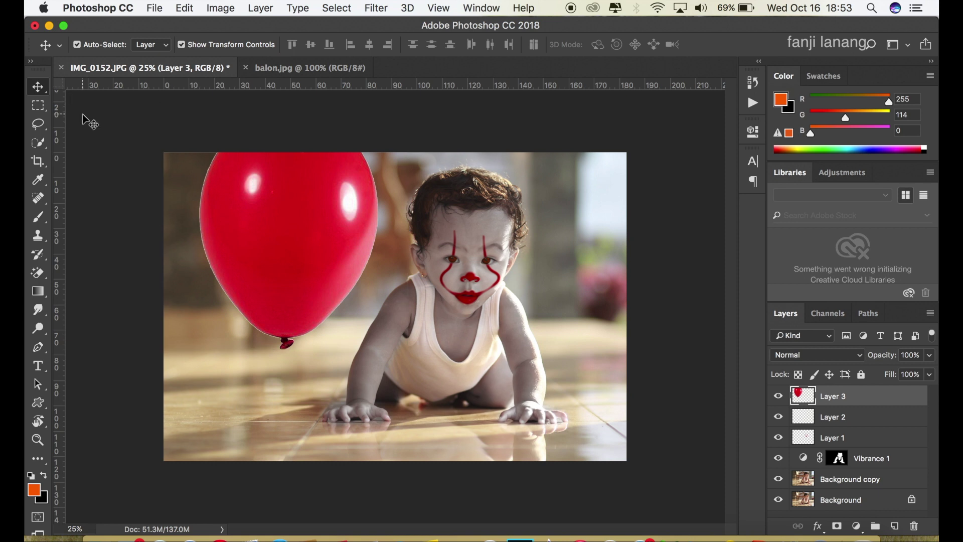
pyautogui.click(375, 8)
pyautogui.click(576, 232)
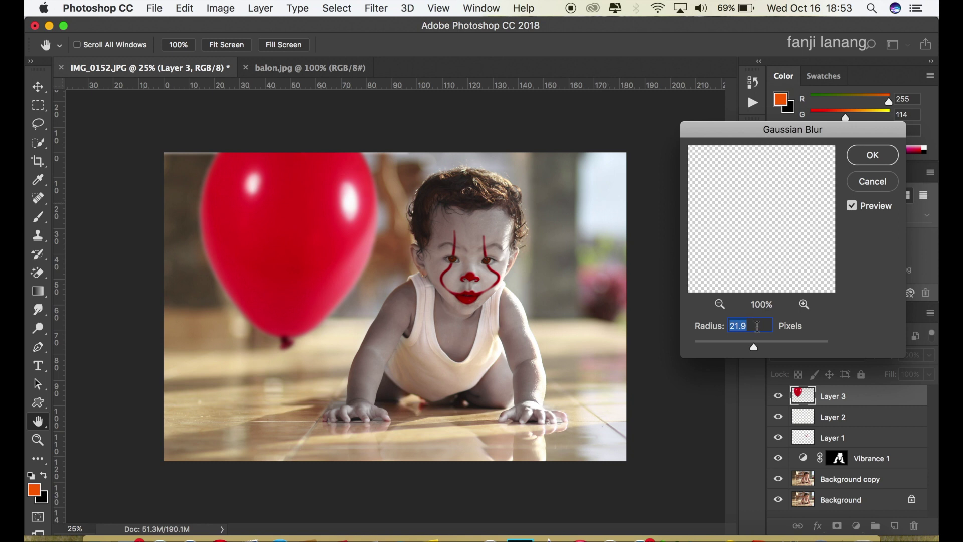
pyautogui.write('20')
pyautogui.write('v')
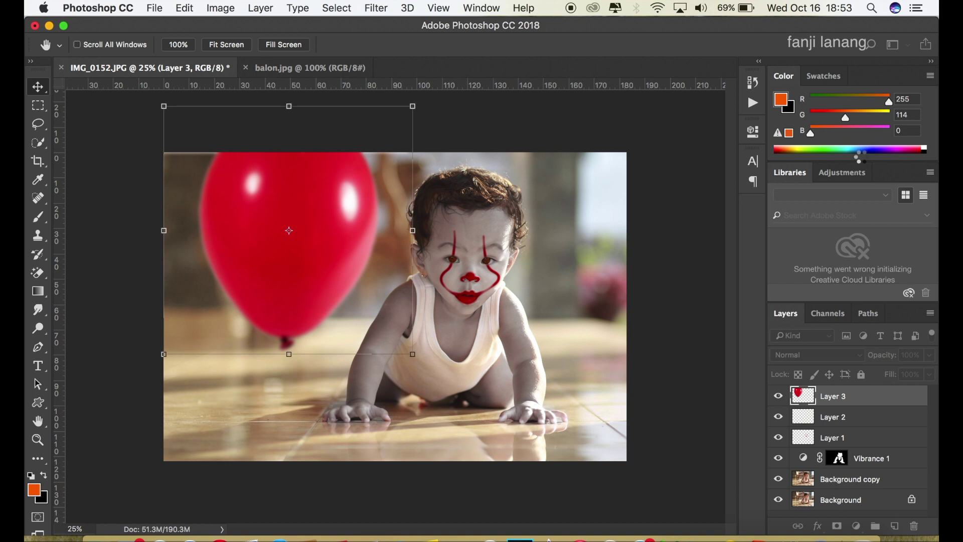
# Enlarge the blurred balloon slightly, commit it, and reselect Layer 3
pyautogui.moveTo(412, 357); pyautogui.dragTo(421, 371)
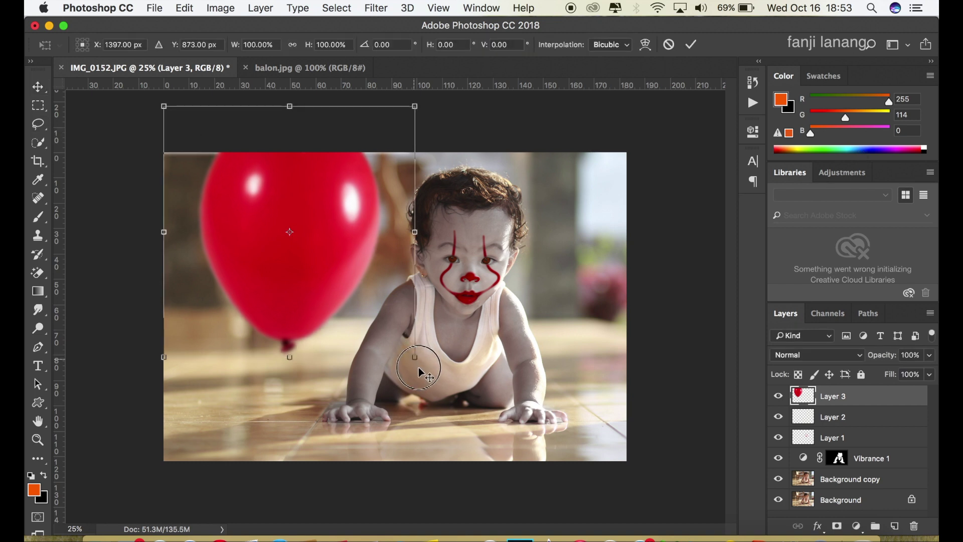
pyautogui.click(691, 44)
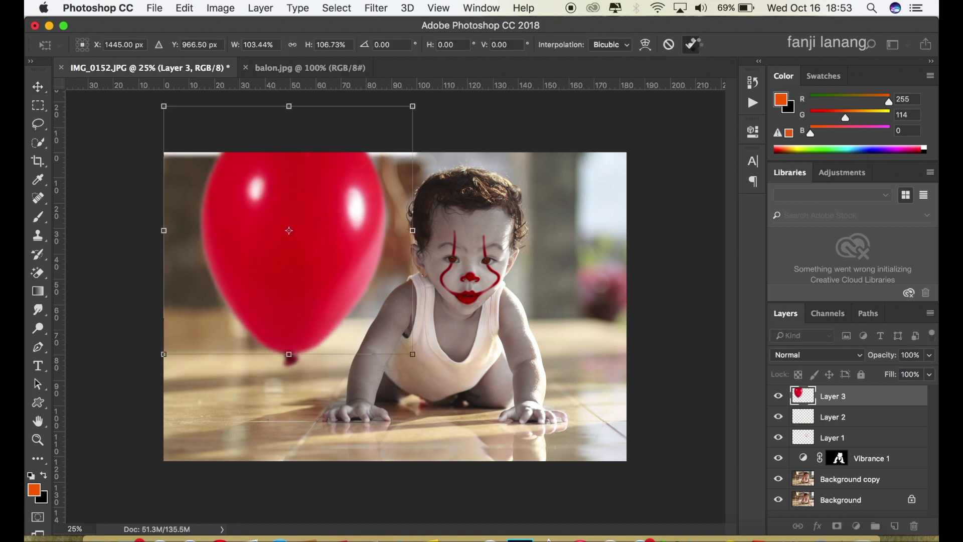
pyautogui.click(671, 124)
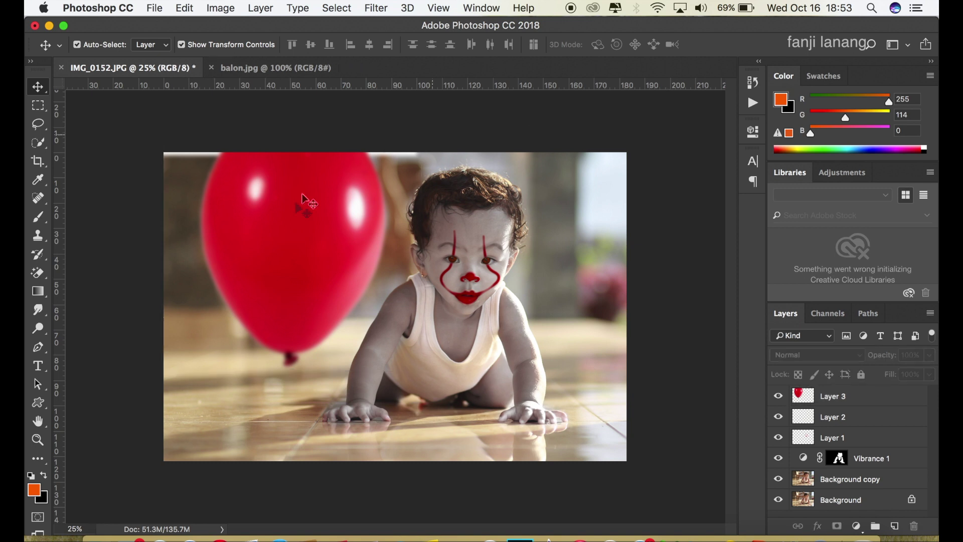
pyautogui.click(887, 401)
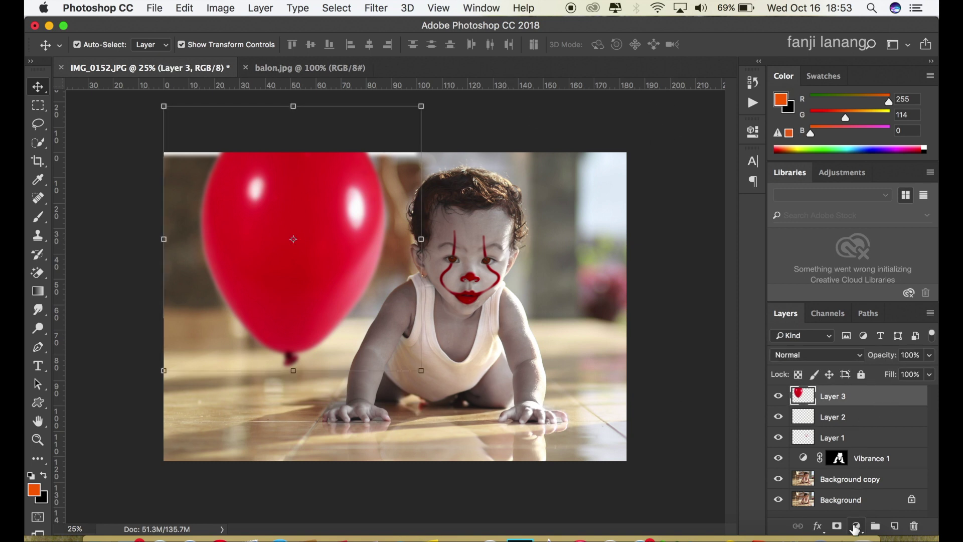
# Add a new layer and select a thin vertical strip left of the balloon down toward the floor
pyautogui.click(895, 527)
pyautogui.click(40, 108)
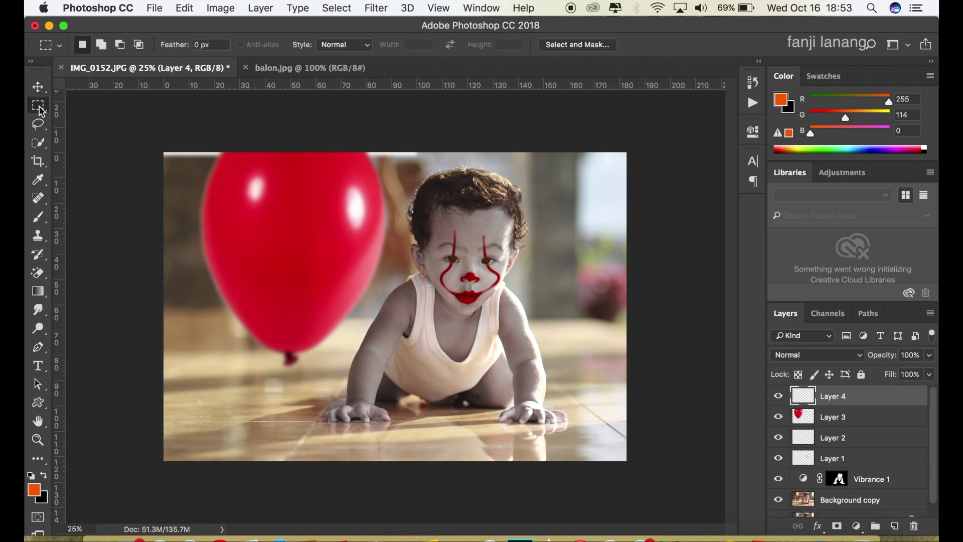
pyautogui.moveTo(186, 239); pyautogui.dragTo(185, 400)
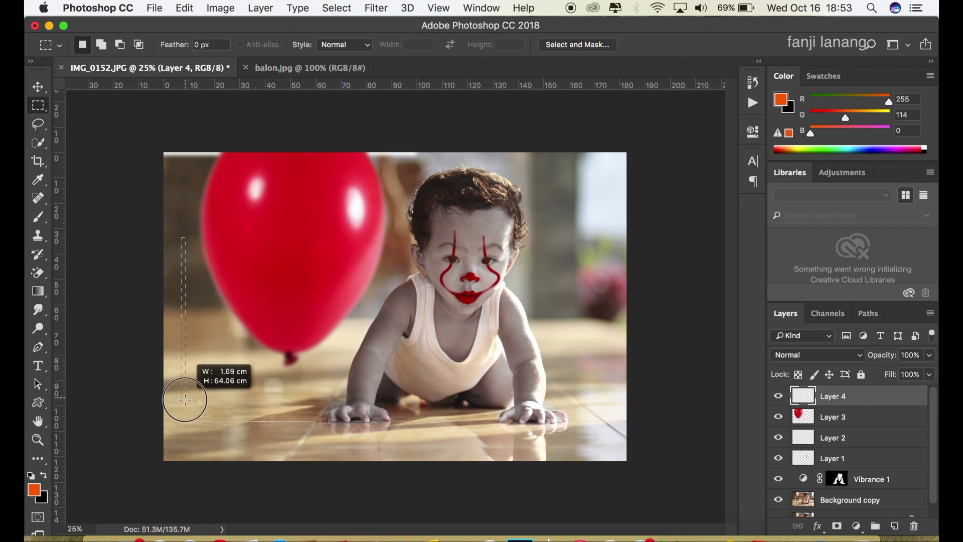
pyautogui.moveTo(185, 400); pyautogui.dragTo(185, 405)
# Fill the strip with solid white using a 300 px brush, then deselect
pyautogui.click(38, 217)
pyautogui.click(31, 475)
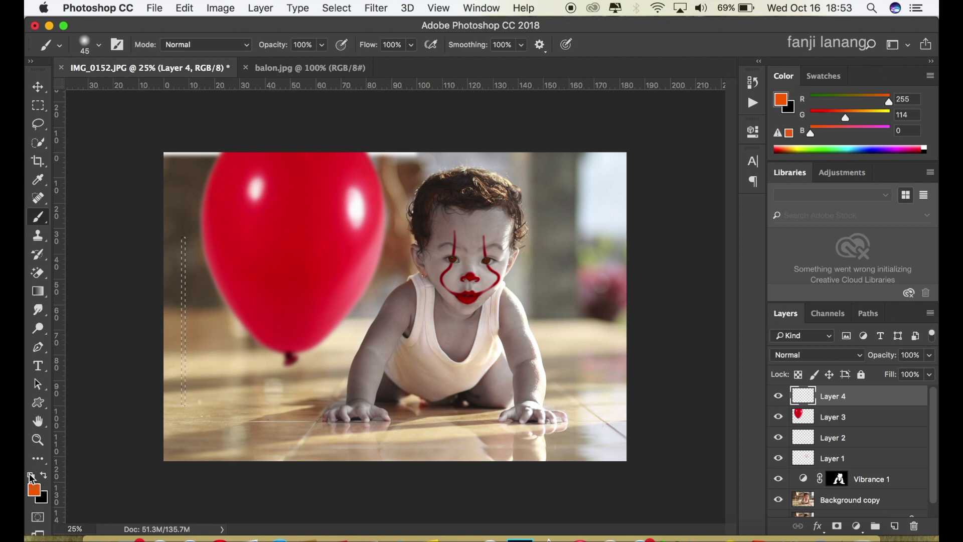
pyautogui.press(']')
pyautogui.press(']')
pyautogui.press(']')
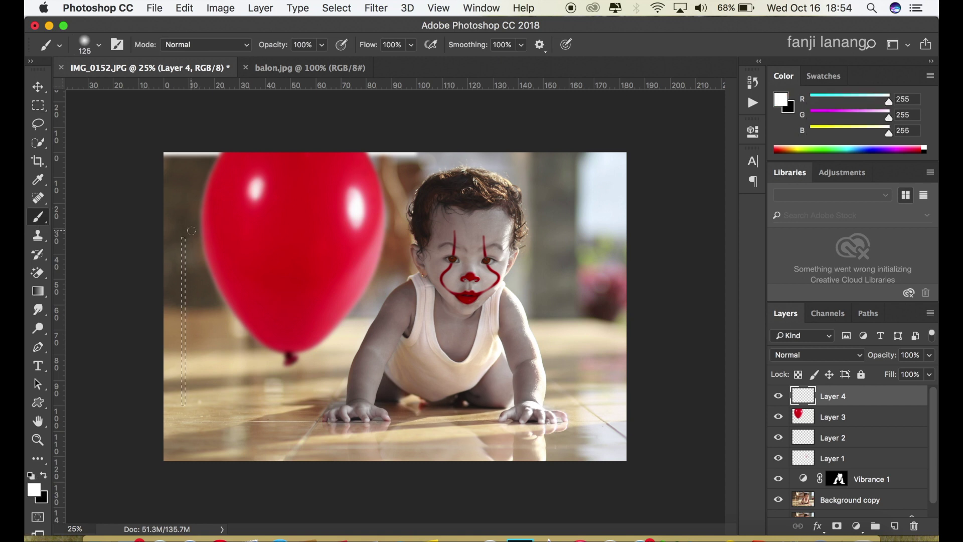
pyautogui.moveTo(184, 234)
pyautogui.mouseDown()
pyautogui.moveTo(176, 404)
pyautogui.moveTo(184, 235)
pyautogui.mouseUp()
pyautogui.press('m')
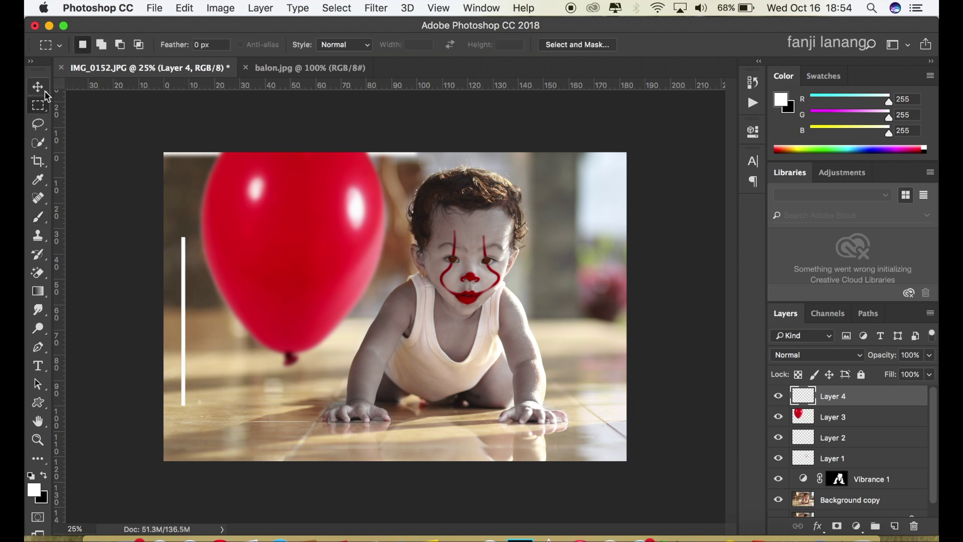
# Start Puppet Warp on the white strip
pyautogui.click(46, 93)
pyautogui.click(223, 11)
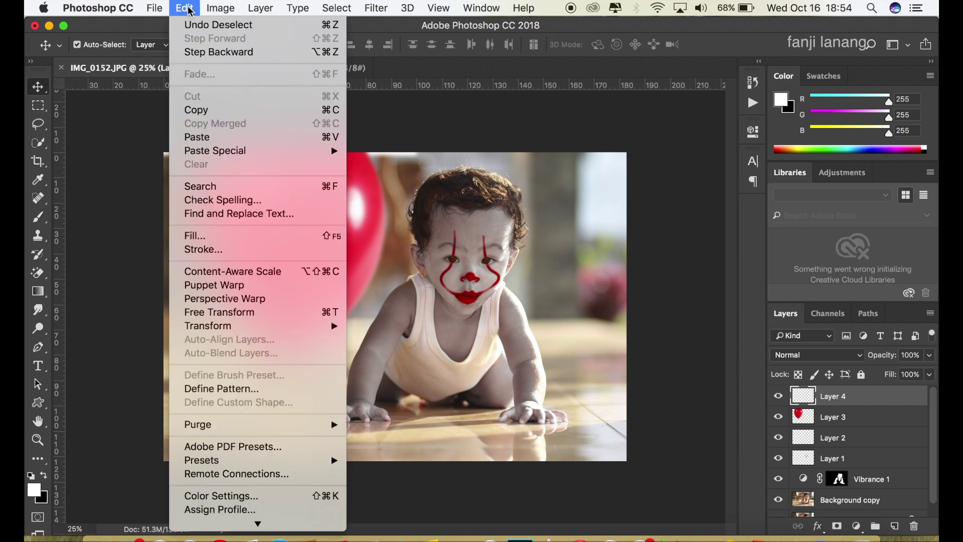
pyautogui.click(219, 286)
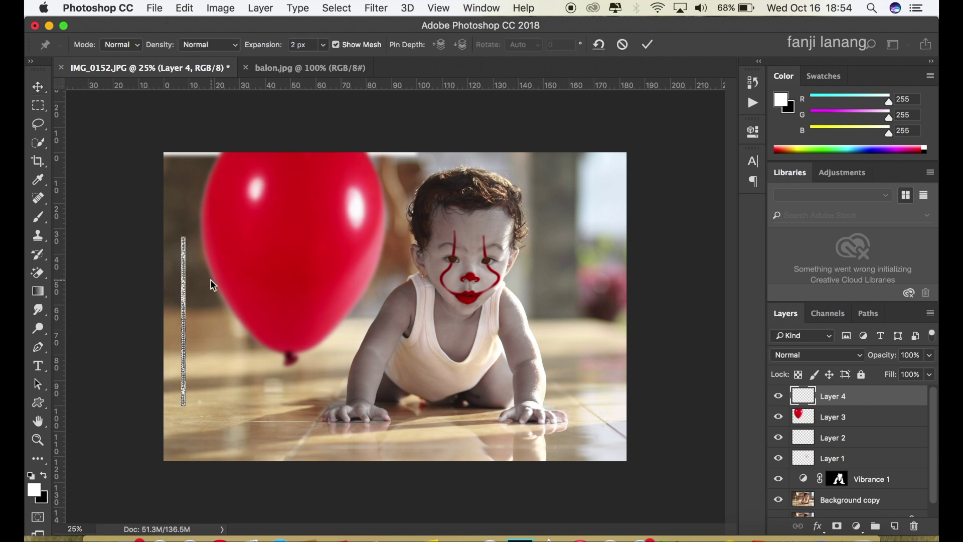
# Pin the white strip at top and along its length, bending it alternately into a gentle wave, and commit
pyautogui.press('super+plus')
pyautogui.press('super+plus')
pyautogui.moveTo(155, 209); pyautogui.dragTo(515, 261)
pyautogui.click(260, 205)
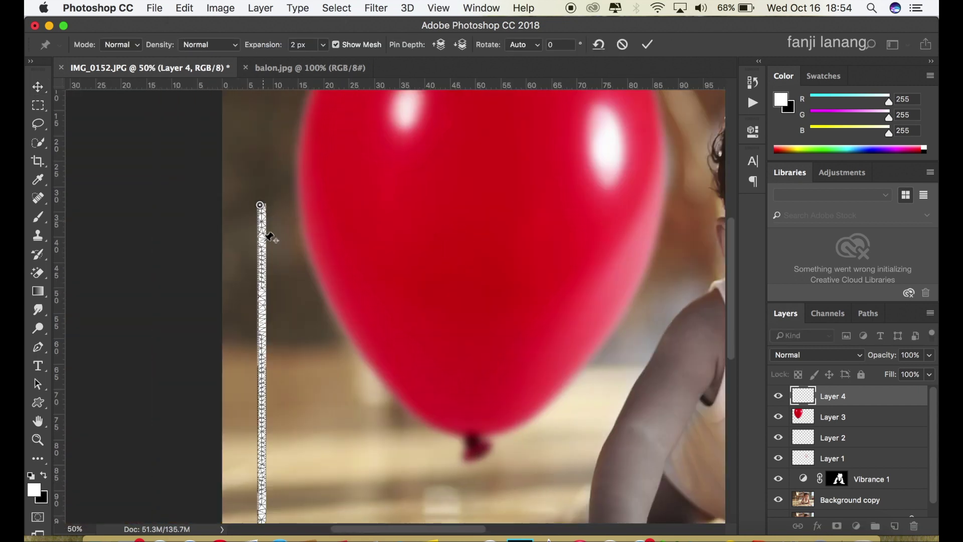
pyautogui.moveTo(262, 281); pyautogui.dragTo(274, 282)
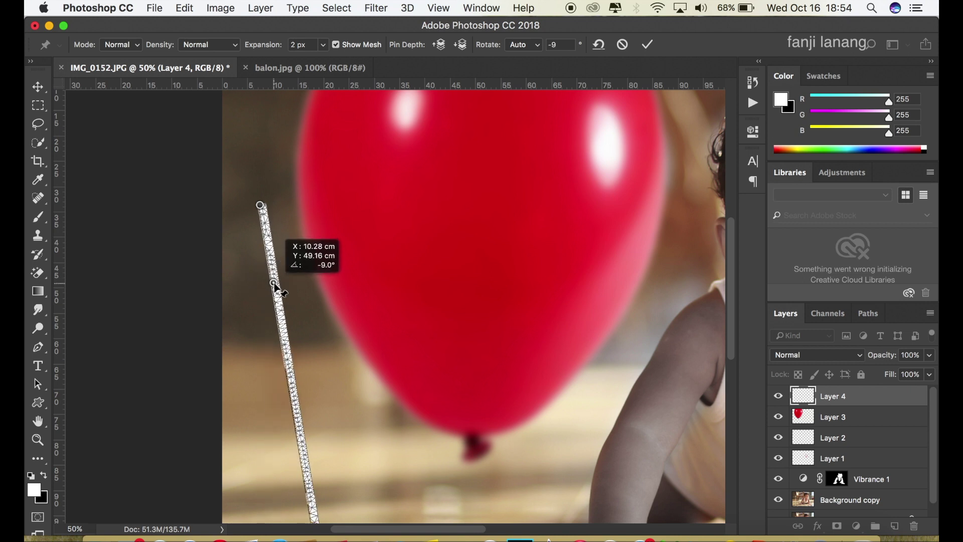
pyautogui.moveTo(291, 383); pyautogui.dragTo(266, 382)
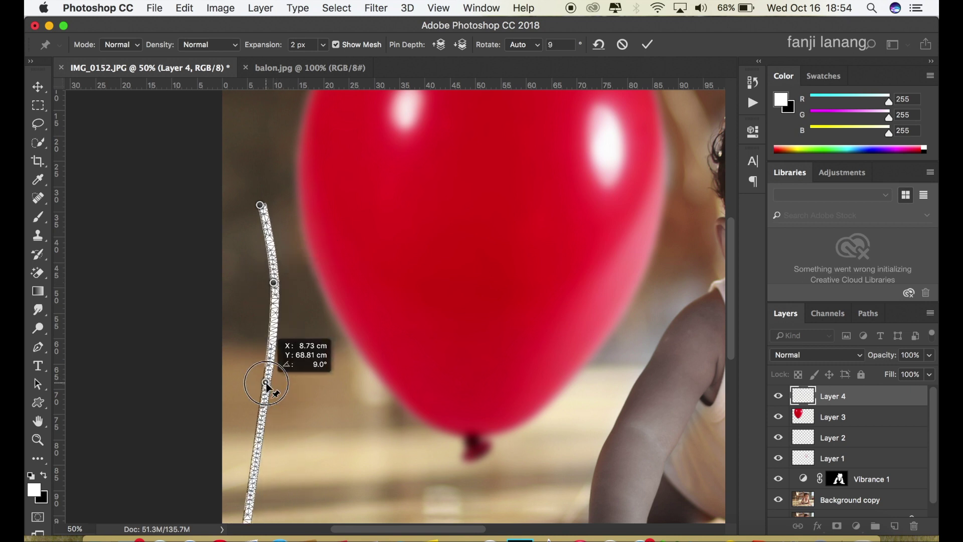
pyautogui.moveTo(346, 341); pyautogui.dragTo(362, 198)
pyautogui.moveTo(266, 369); pyautogui.dragTo(300, 361)
pyautogui.moveTo(296, 410)
pyautogui.mouseDown()
pyautogui.moveTo(271, 423)
pyautogui.moveTo(307, 432)
pyautogui.moveTo(346, 421)
pyautogui.mouseUp()
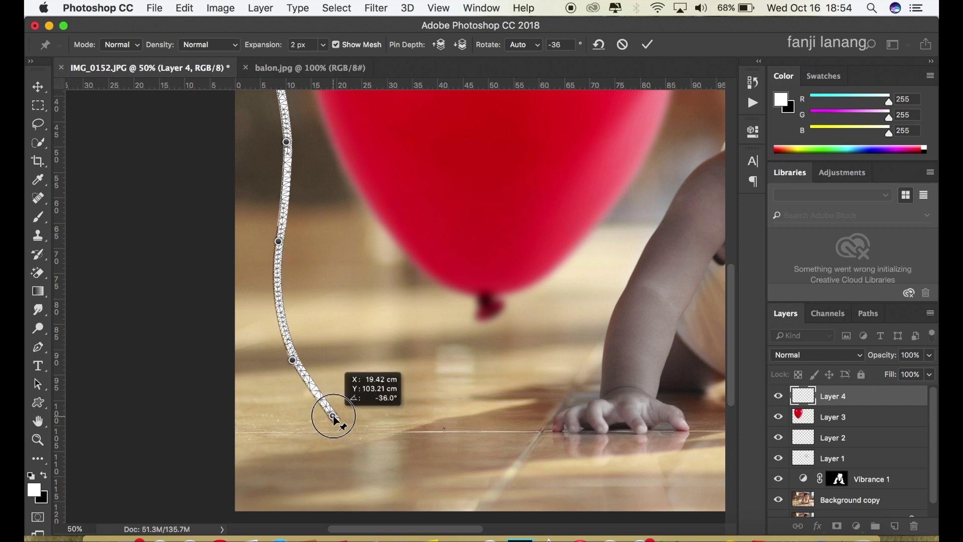
pyautogui.click(649, 45)
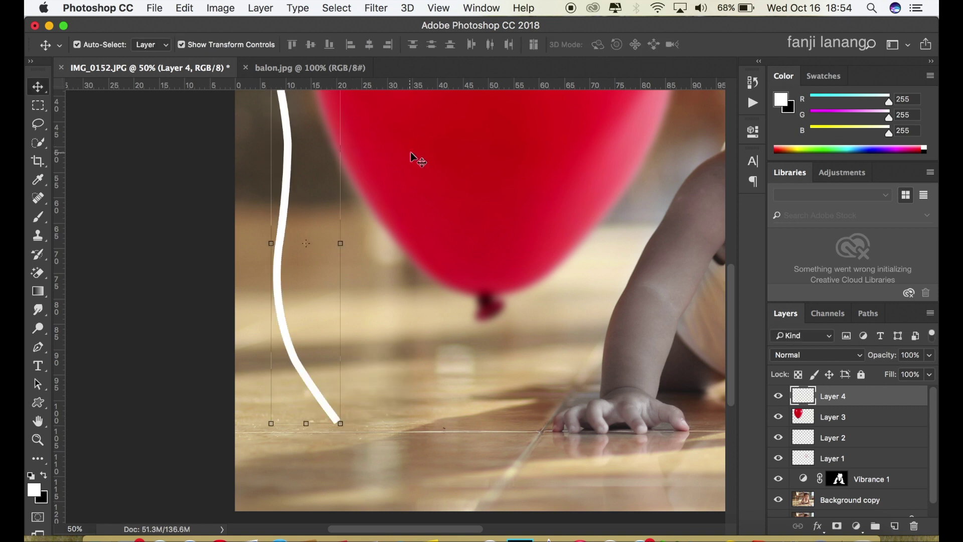
# Soften the white string with a 20.4-pixel Gaussian Blur
pyautogui.hotkey('ctrl', '-')
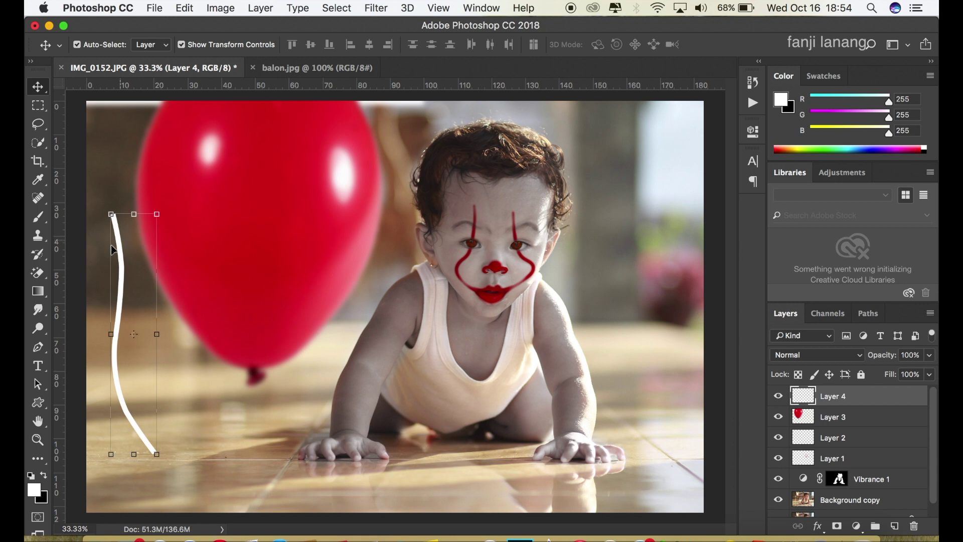
pyautogui.click(376, 8)
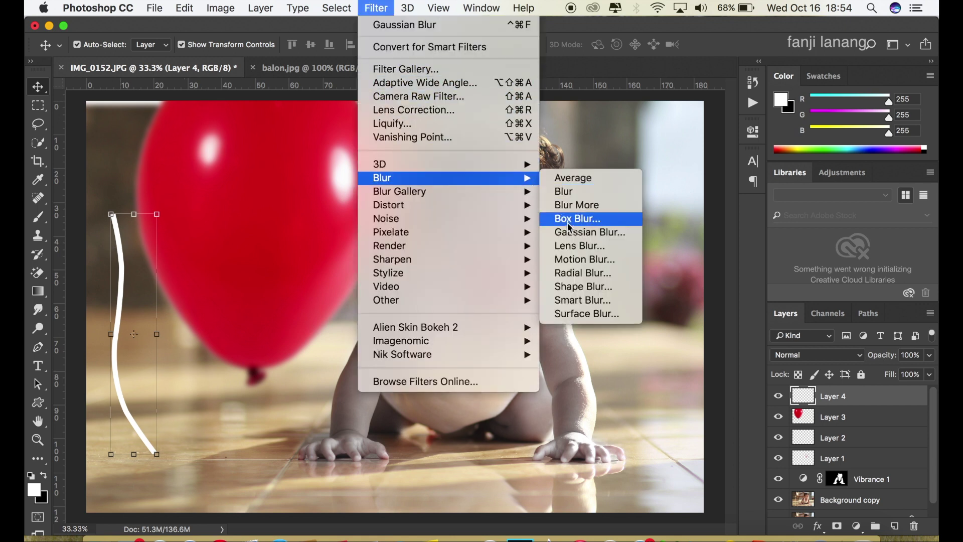
pyautogui.click(564, 230)
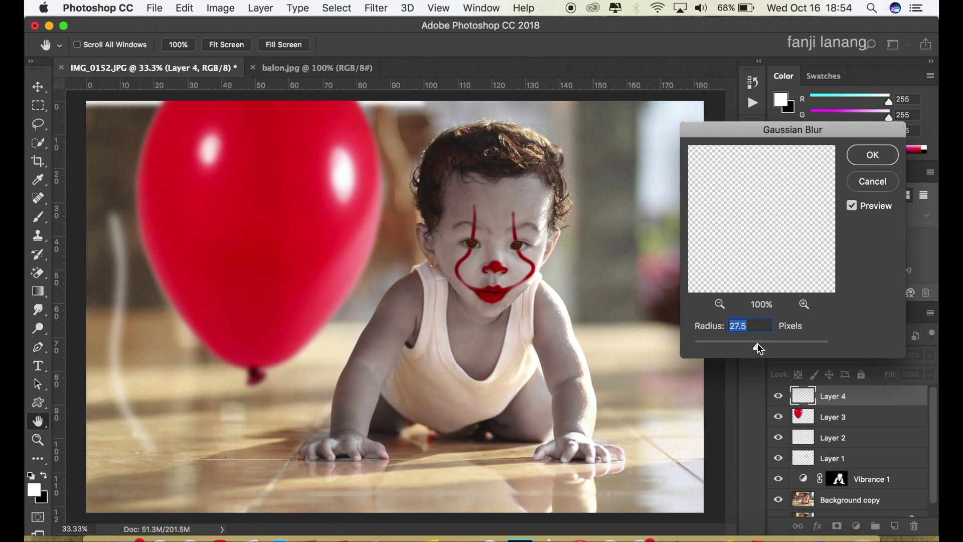
pyautogui.moveTo(750, 344); pyautogui.dragTo(755, 345)
pyautogui.click(861, 165)
# Move the string to hang from the balloon's knot and place Layer 4 below Layer 3
pyautogui.press('v')
pyautogui.hotkey('ctrl', 't')
pyautogui.moveTo(126, 236)
pyautogui.mouseDown()
pyautogui.moveTo(251, 380)
pyautogui.moveTo(262, 376)
pyautogui.mouseUp()
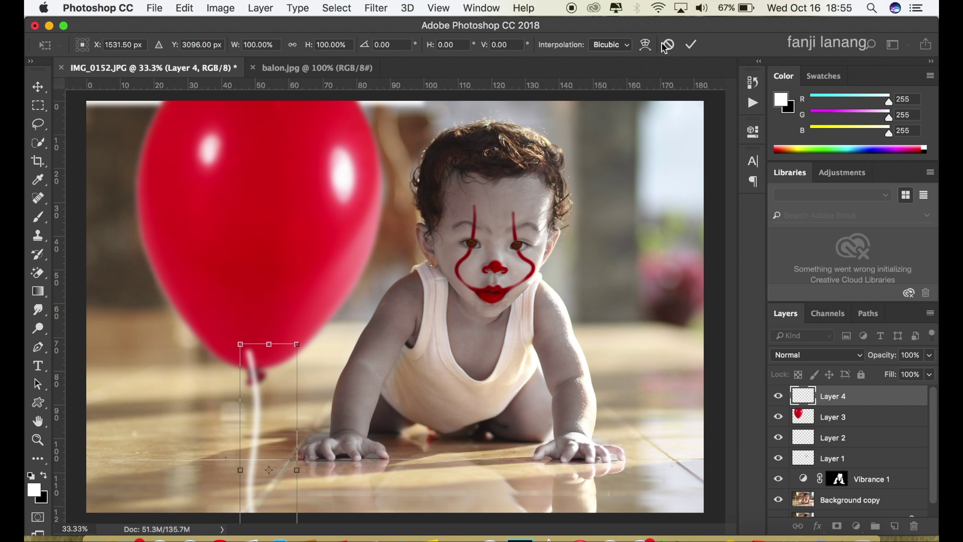
pyautogui.click(691, 44)
pyautogui.moveTo(848, 399); pyautogui.dragTo(848, 427)
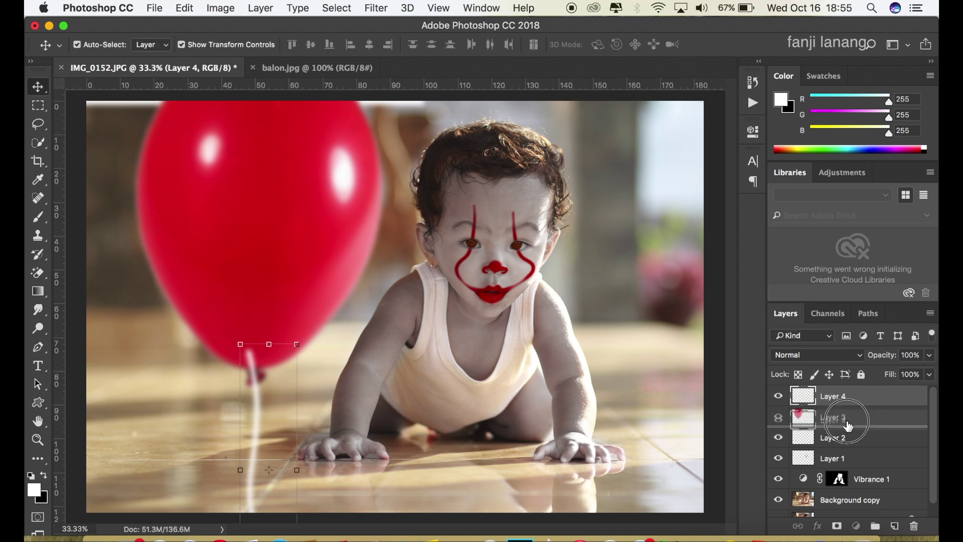
# Select the balloon layer and add a Channel Mixer adjustment layer above it
pyautogui.press('super+minus')
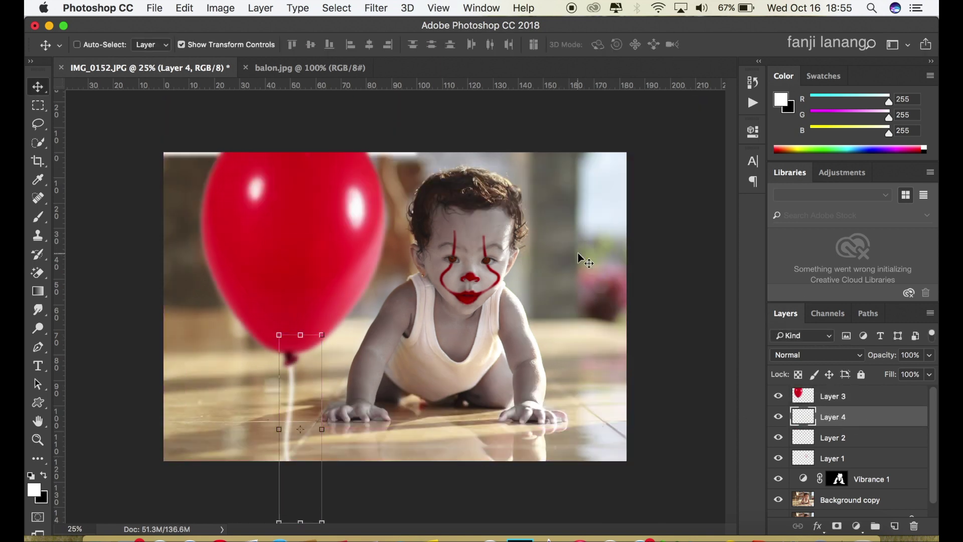
pyautogui.press('super+minus')
pyautogui.click(612, 165)
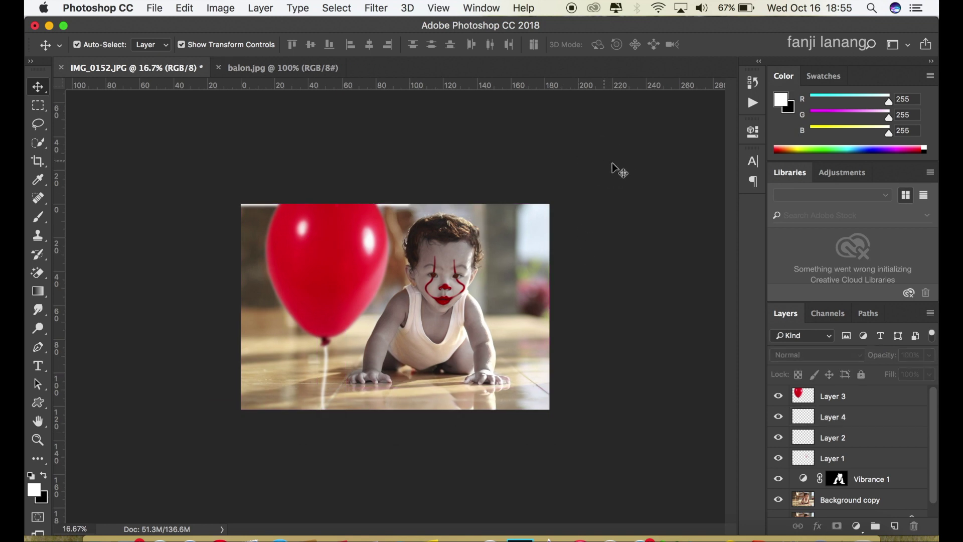
pyautogui.click(843, 396)
pyautogui.click(857, 526)
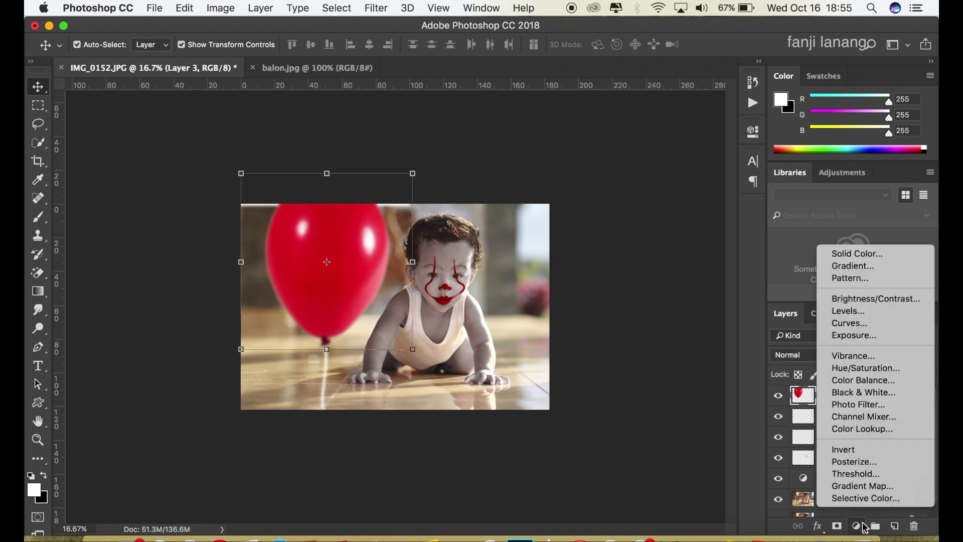
pyautogui.press('Escape')
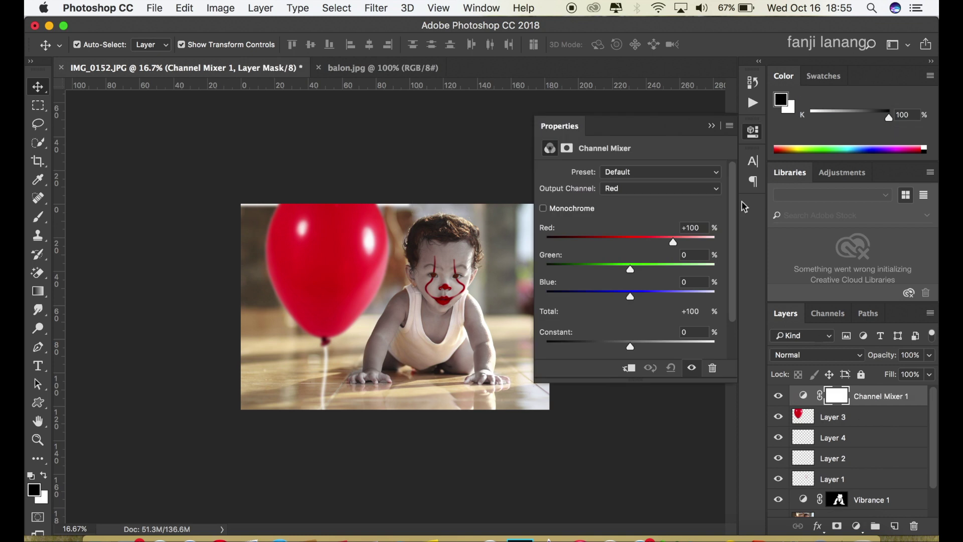
# Adjust the Channel Mixer's Green output, and set the Blue output to 100 green, 0 blue
pyautogui.click(668, 189)
pyautogui.click(670, 198)
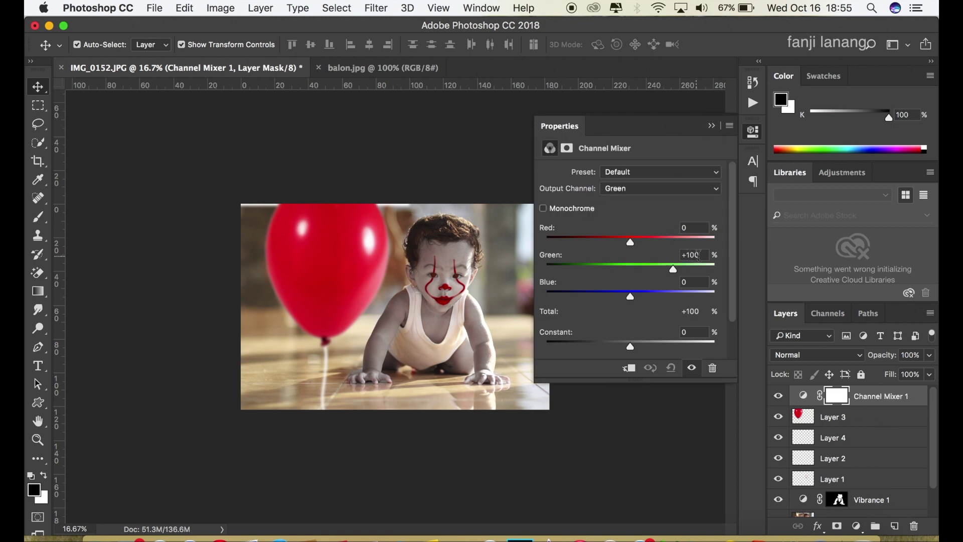
pyautogui.write('0')
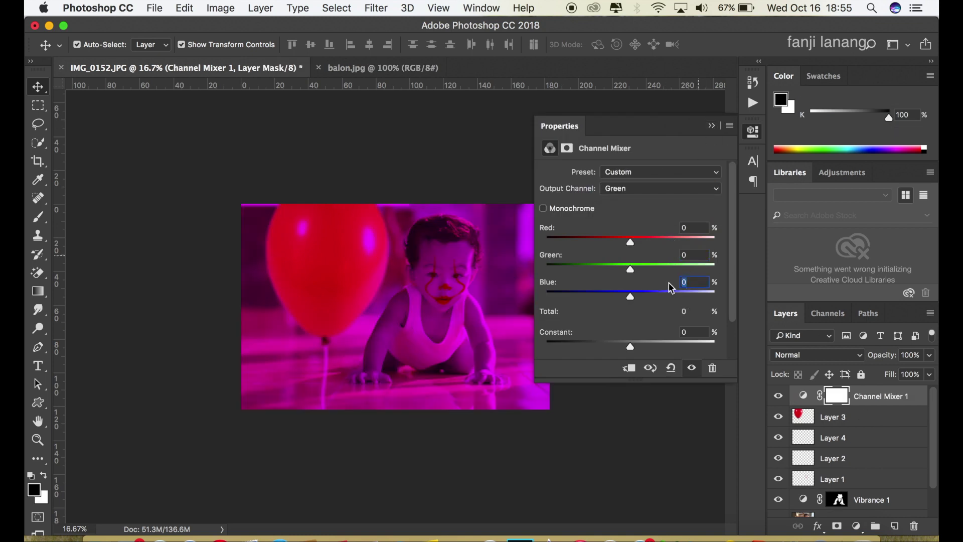
pyautogui.write('100')
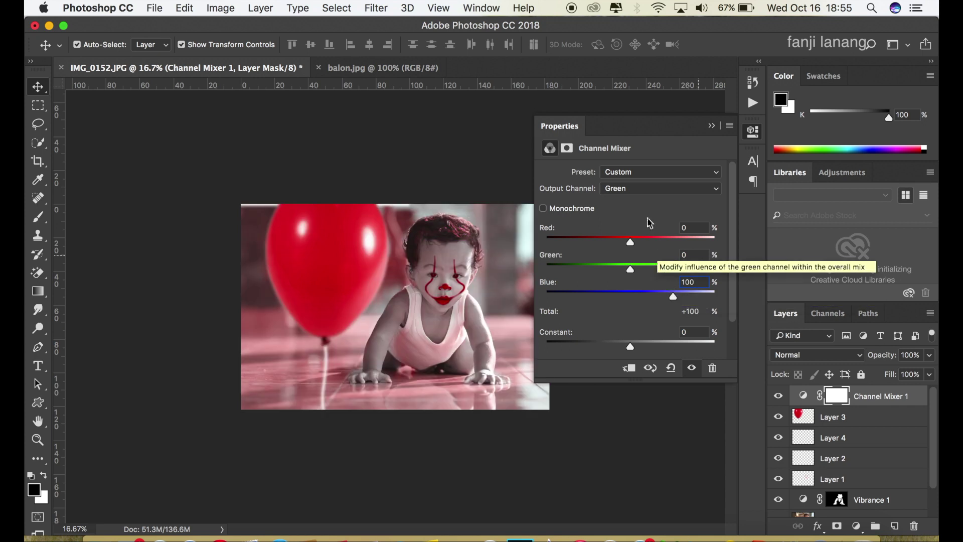
pyautogui.click(647, 189)
pyautogui.click(646, 199)
pyautogui.click(692, 254)
pyautogui.write('100')
pyautogui.press('Return')
pyautogui.moveTo(673, 293); pyautogui.dragTo(631, 293)
pyautogui.click(711, 126)
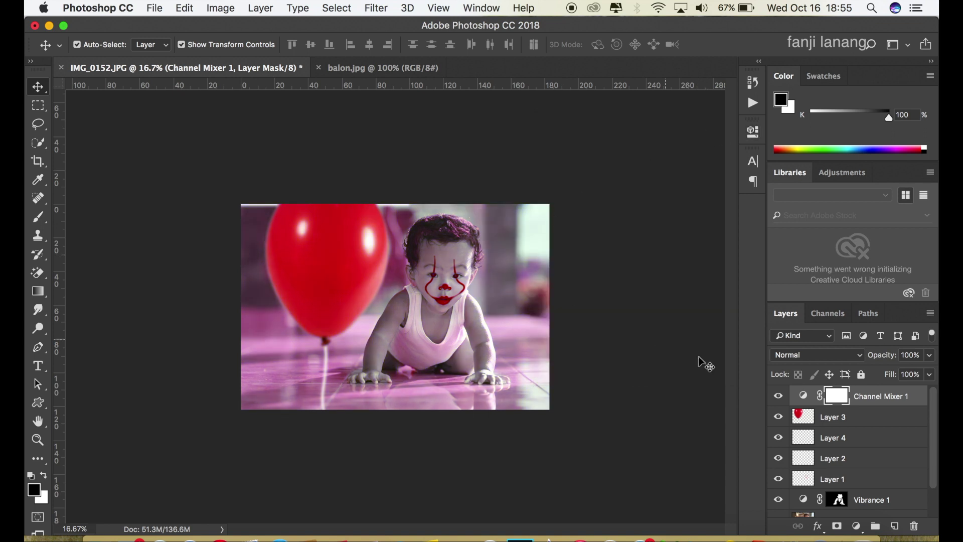
# Blend the Channel Mixer layer in Lighten mode
pyautogui.click(797, 356)
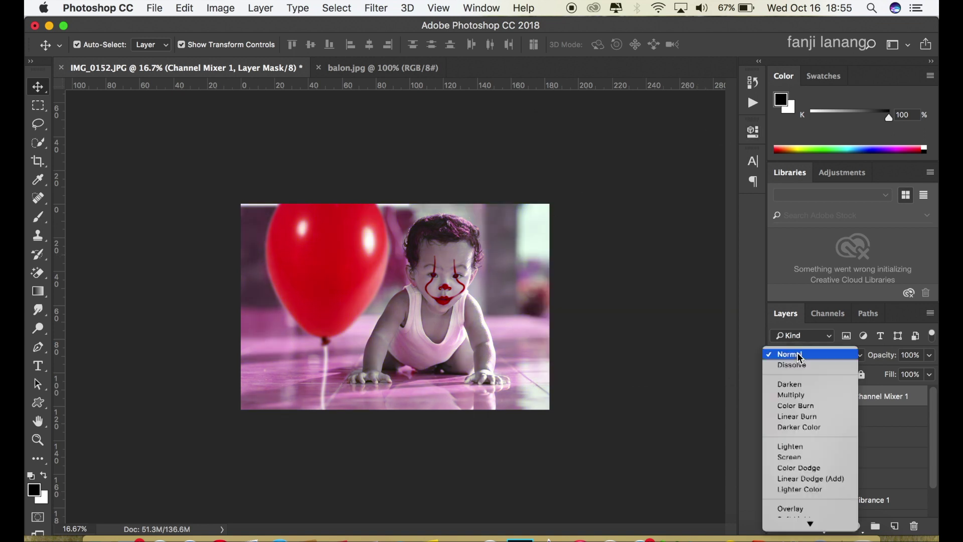
pyautogui.click(805, 446)
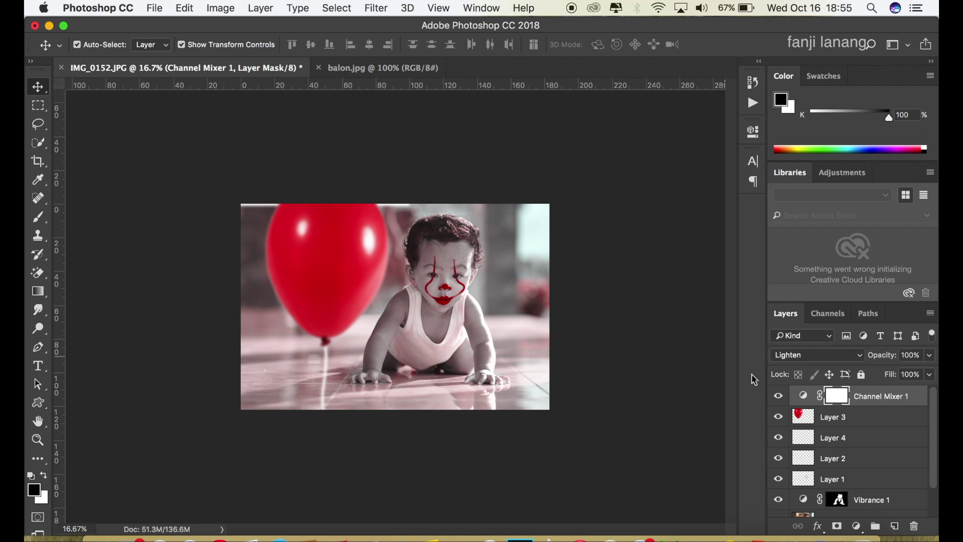
pyautogui.click(857, 526)
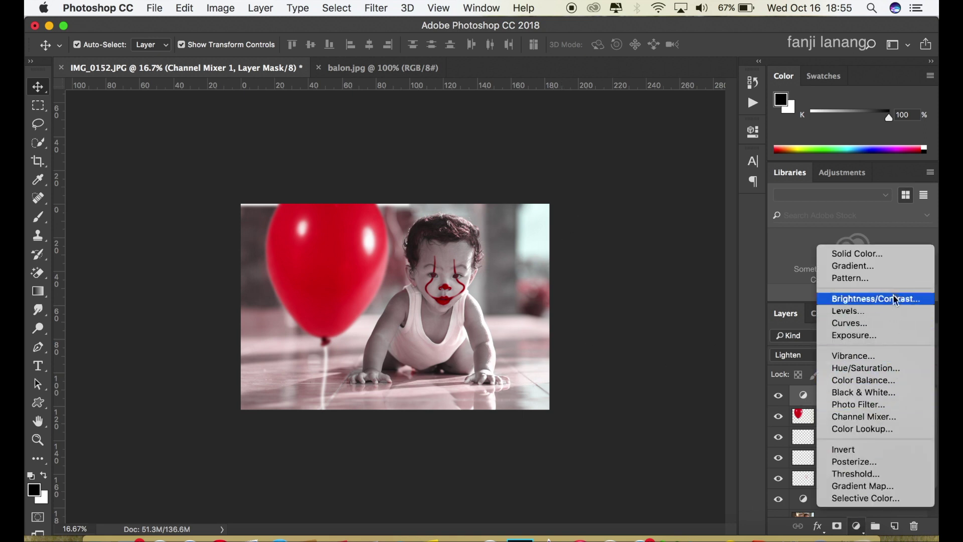
# Make the gradient fill a reversed radial Neutral Density gradient centred on the baby's face
pyautogui.click(896, 266)
pyautogui.click(673, 301)
pyautogui.click(699, 225)
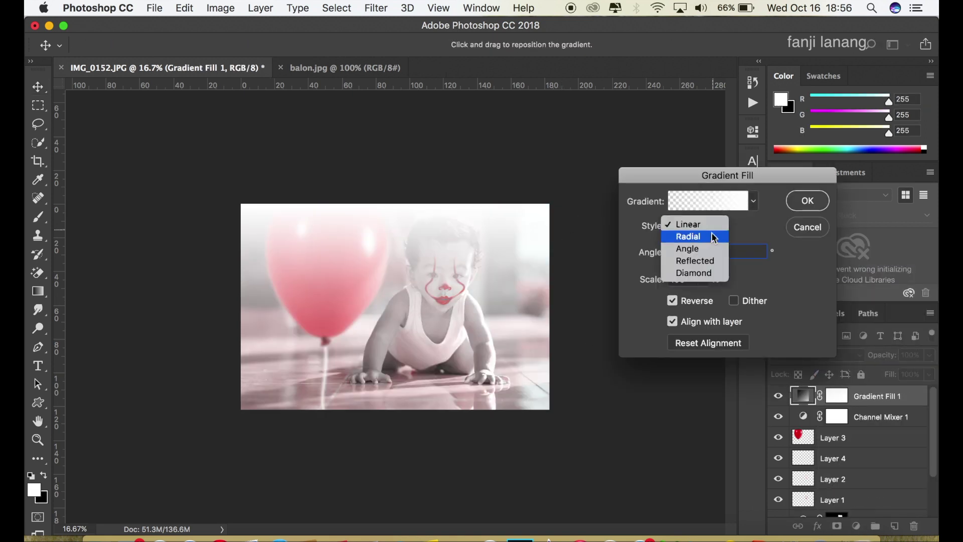
pyautogui.moveTo(392, 271); pyautogui.dragTo(444, 272)
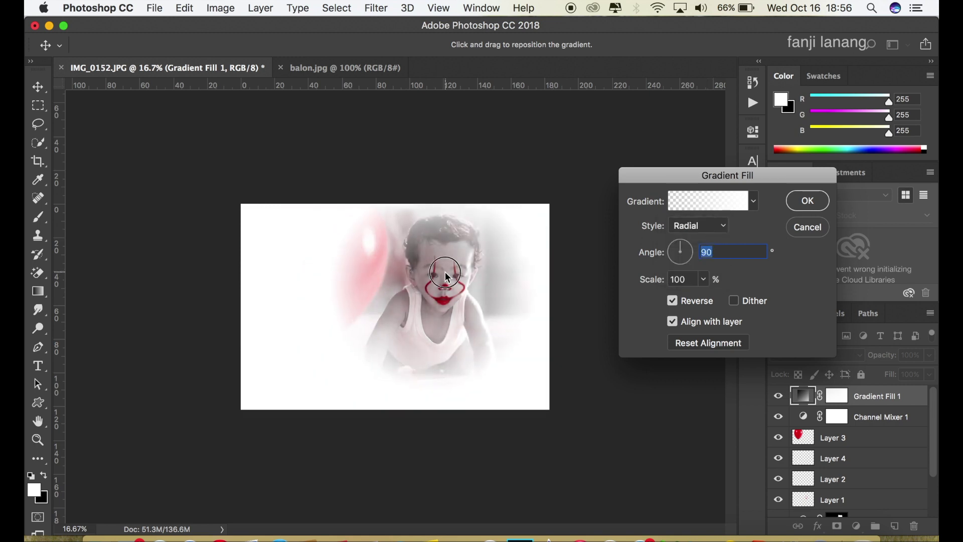
pyautogui.click(726, 206)
pyautogui.click(759, 151)
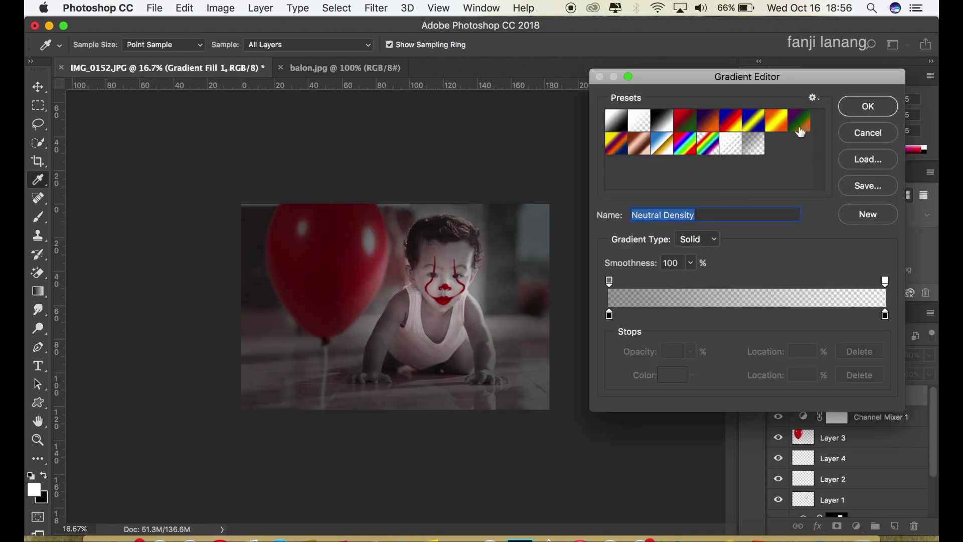
pyautogui.press('Return')
# Set the gradient angle to about 46 degrees and scale to 232%, then confirm
pyautogui.moveTo(694, 243); pyautogui.dragTo(696, 241)
pyautogui.click(704, 279)
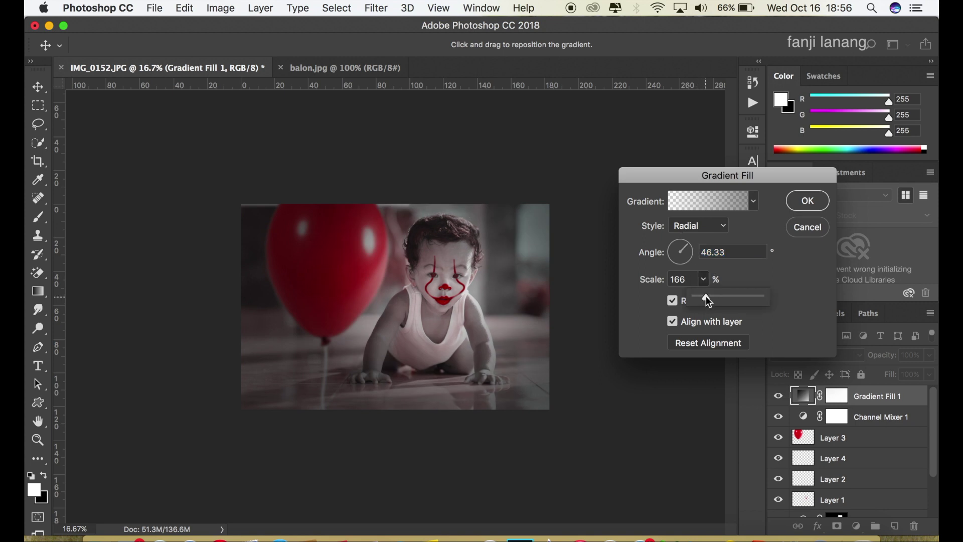
pyautogui.moveTo(706, 296); pyautogui.dragTo(707, 301)
pyautogui.click(442, 296)
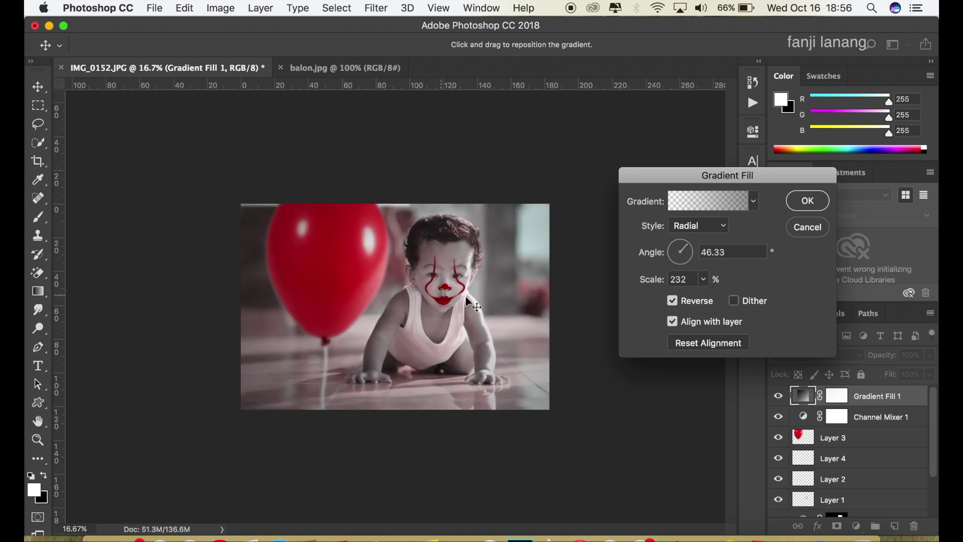
pyautogui.click(799, 206)
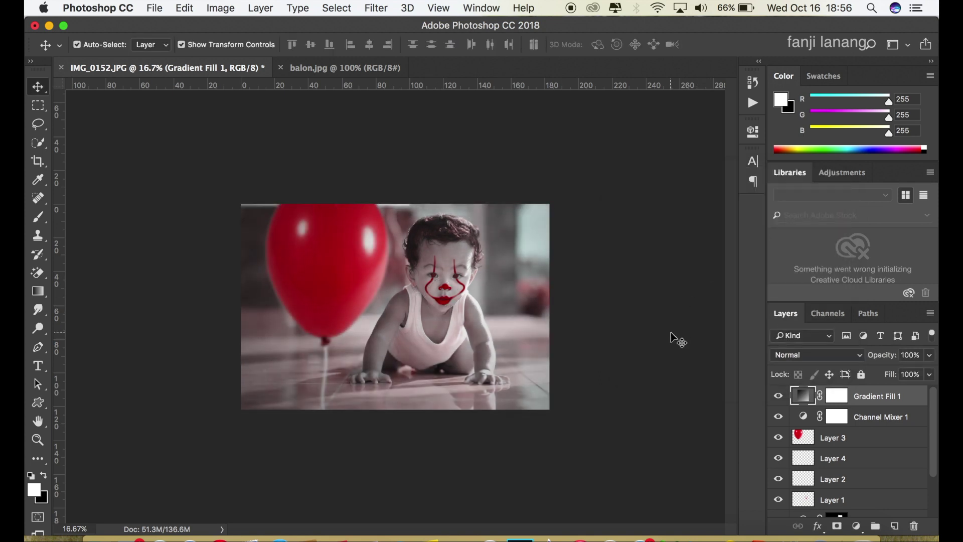
pyautogui.click(856, 526)
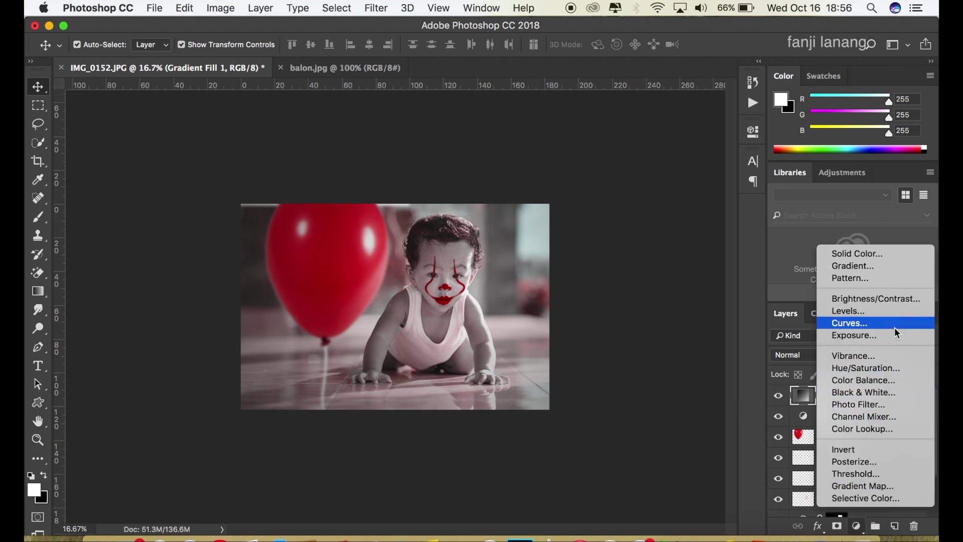
# Add a Selective Color layer shifting Reds by Cyan +84 and Black +11, then select Layer 3
pyautogui.click(866, 498)
pyautogui.moveTo(643, 219); pyautogui.dragTo(702, 219)
pyautogui.moveTo(631, 300)
pyautogui.mouseDown()
pyautogui.moveTo(669, 304)
pyautogui.moveTo(643, 303)
pyautogui.mouseUp()
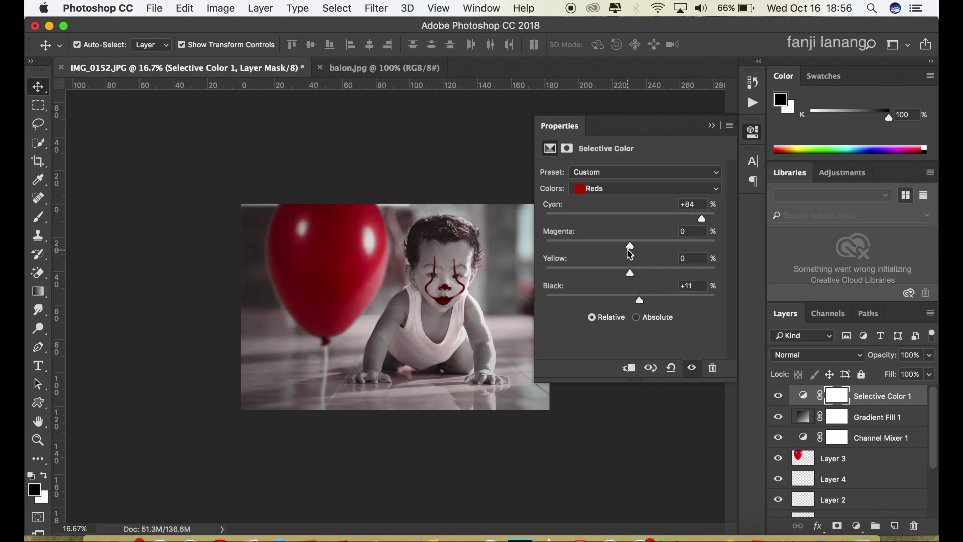
pyautogui.click(712, 126)
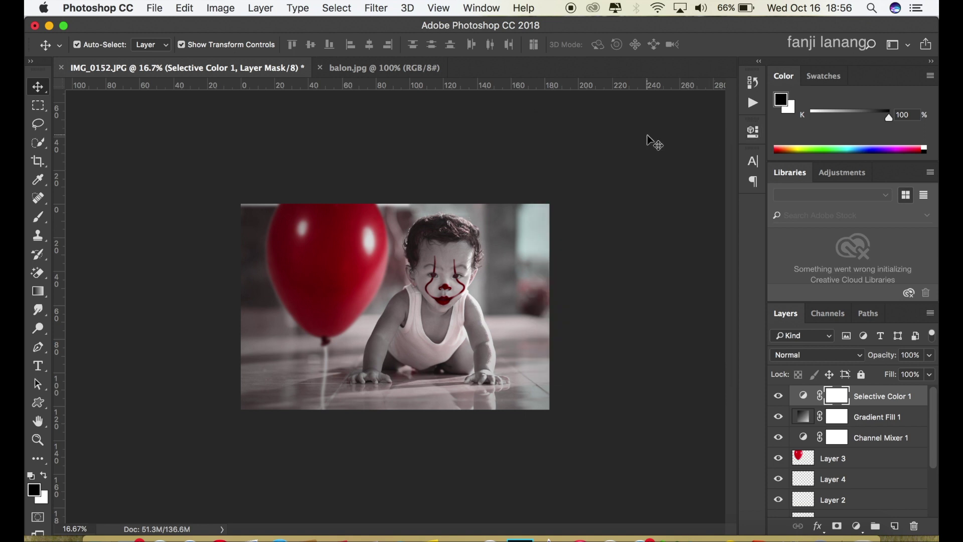
pyautogui.click(842, 458)
pyautogui.click(930, 375)
# Set Layer 3 to 100% opacity and blur the balloon with a 43-pixel Gaussian Blur
pyautogui.moveTo(914, 377); pyautogui.dragTo(930, 372)
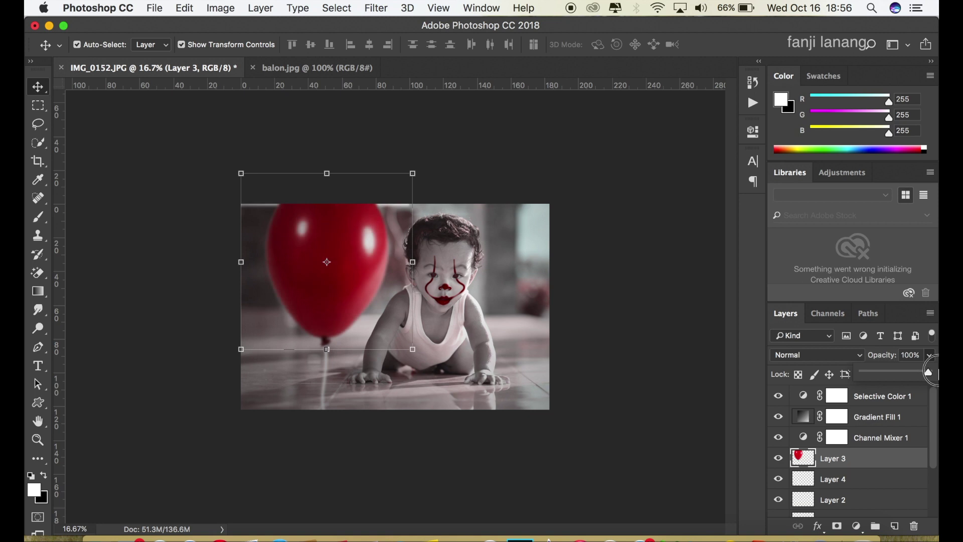
pyautogui.click(852, 461)
pyautogui.click(377, 8)
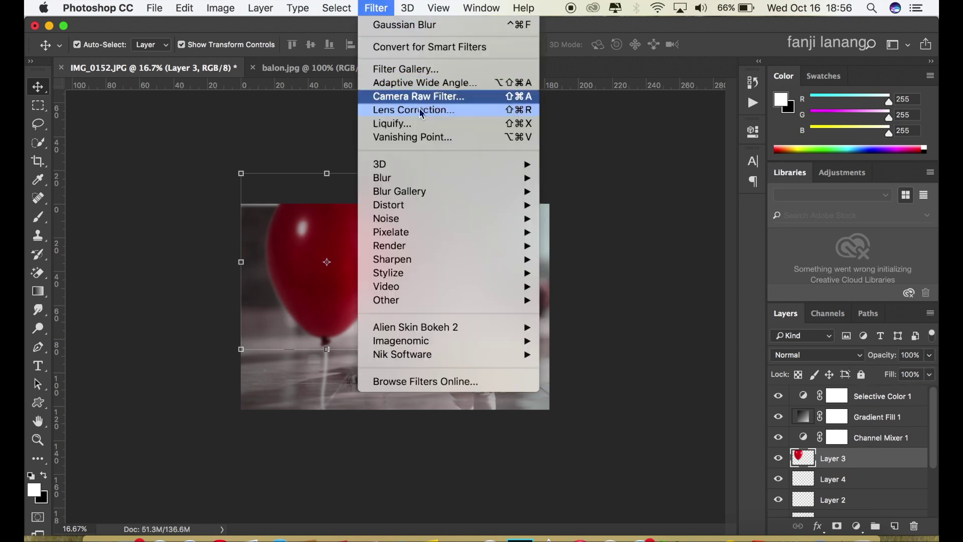
pyautogui.click(584, 223)
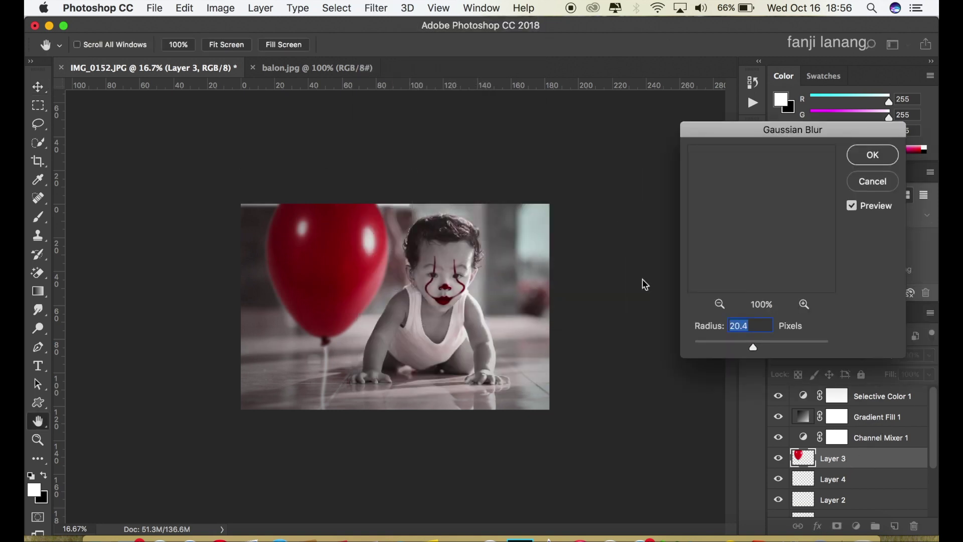
pyautogui.click(767, 346)
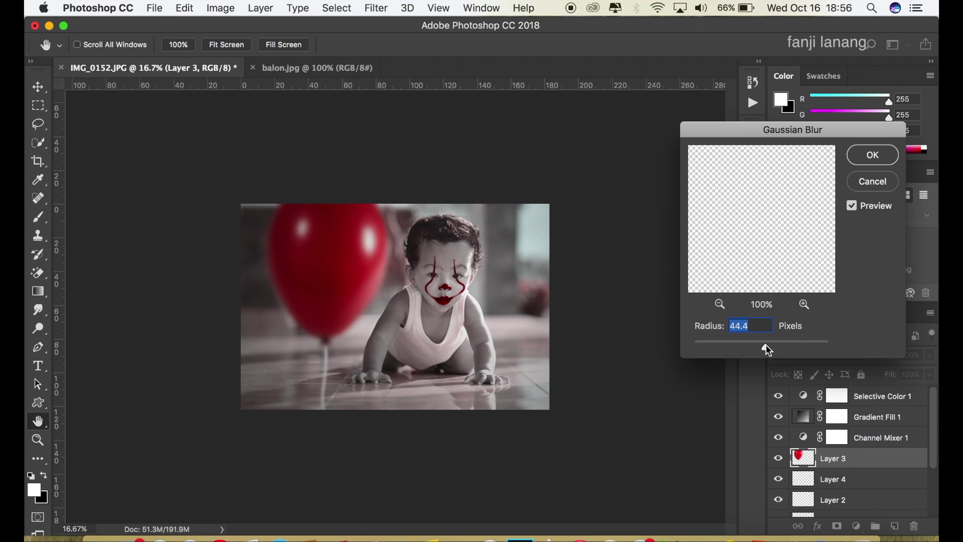
pyautogui.moveTo(763, 345); pyautogui.dragTo(765, 347)
pyautogui.click(860, 155)
# Add a Vibrance adjustment layer at +60 above the Selective Color layer
pyautogui.press('v')
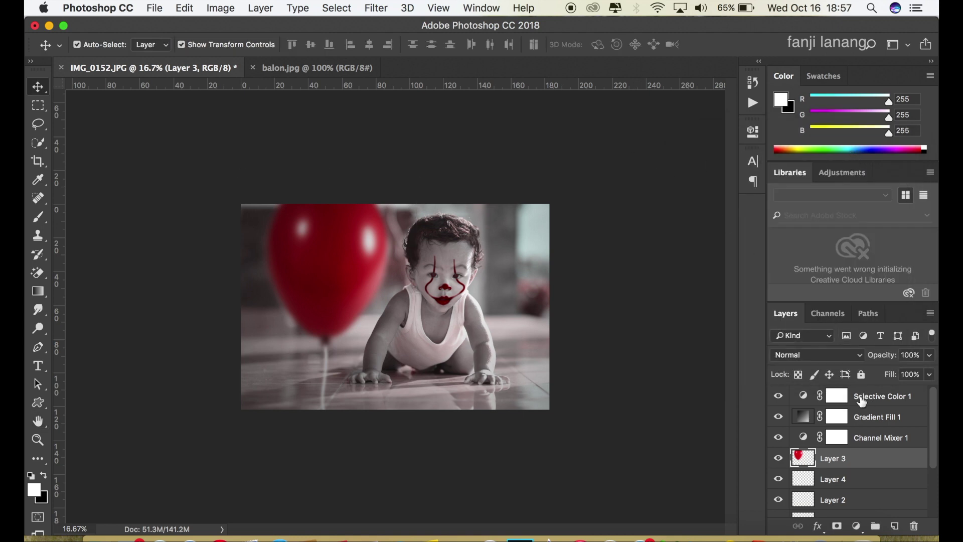
pyautogui.click(862, 396)
pyautogui.click(856, 526)
pyautogui.press('Return')
pyautogui.moveTo(631, 183)
pyautogui.mouseDown()
pyautogui.moveTo(744, 198)
pyautogui.moveTo(695, 200)
pyautogui.moveTo(683, 213)
pyautogui.mouseUp()
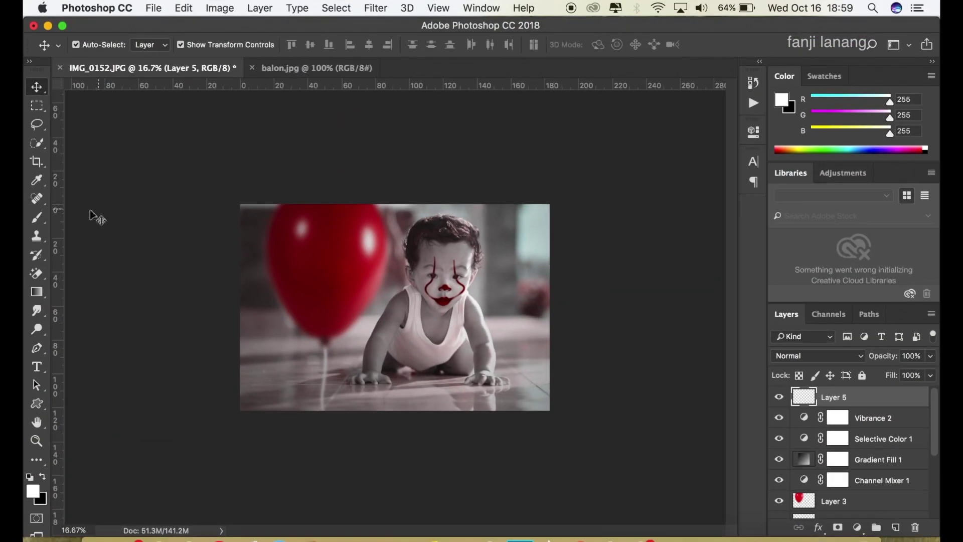
pyautogui.click(37, 218)
# Zoom in on the face and paint black patches around both eyes with a smaller brush
pyautogui.press('super+equal')
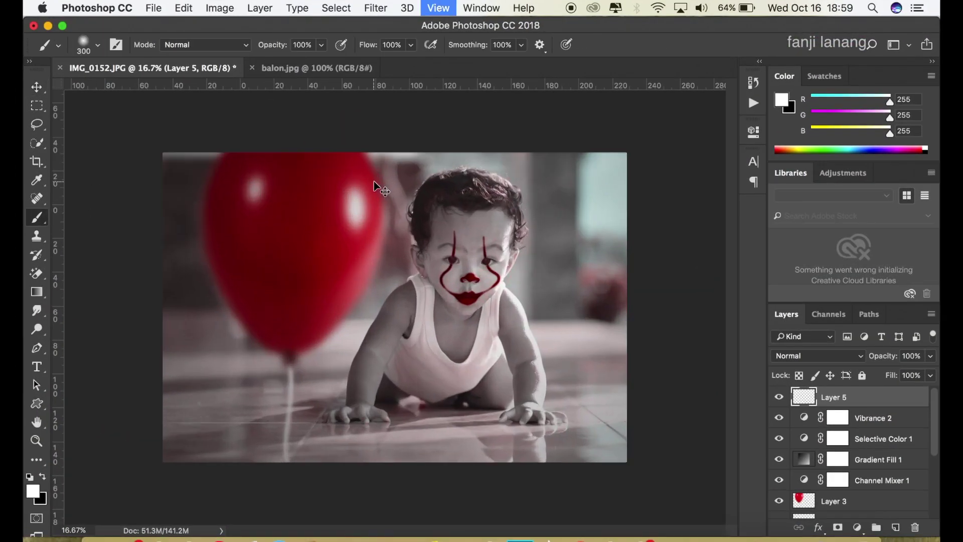
pyautogui.press('super+equal')
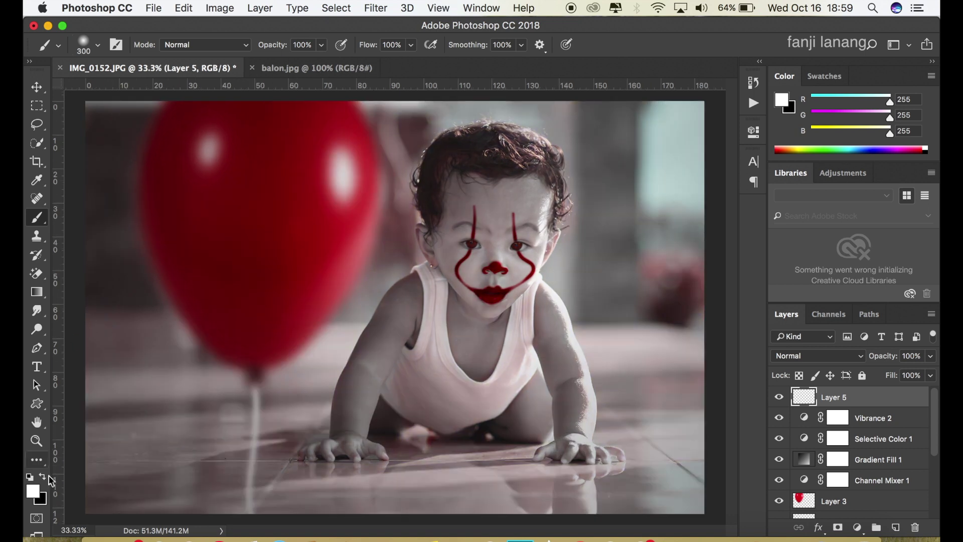
pyautogui.press('x')
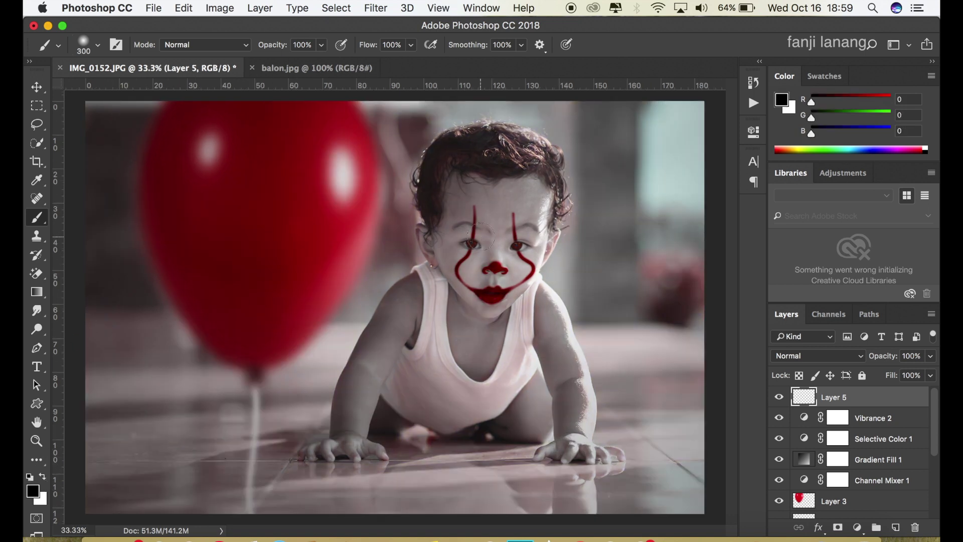
pyautogui.press('super+equal')
pyautogui.press('[')
pyautogui.press('[')
pyautogui.press('[')
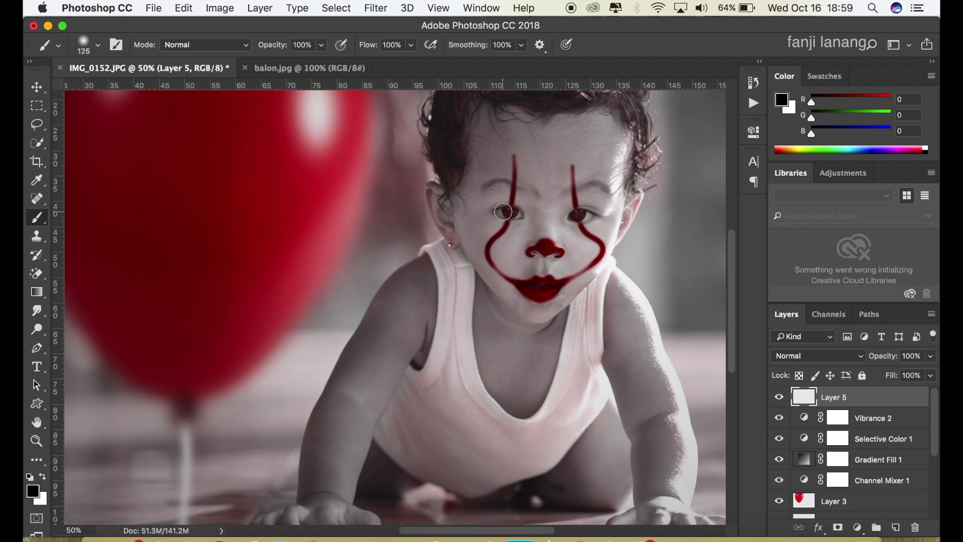
pyautogui.moveTo(502, 212)
pyautogui.mouseDown()
pyautogui.moveTo(521, 215)
pyautogui.moveTo(497, 211)
pyautogui.moveTo(507, 213)
pyautogui.mouseUp()
pyautogui.moveTo(572, 214)
pyautogui.mouseDown()
pyautogui.moveTo(595, 213)
pyautogui.moveTo(567, 217)
pyautogui.mouseUp()
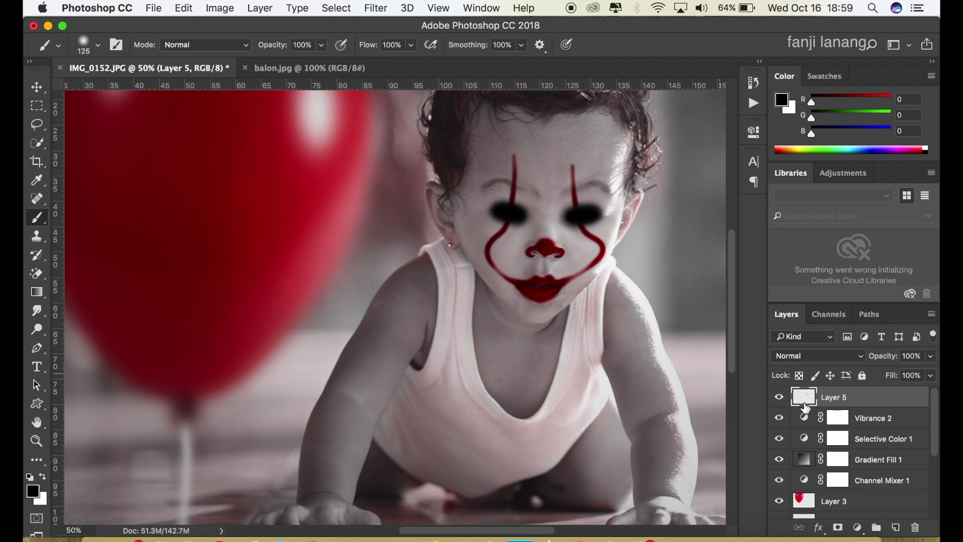
# Set Layer 5's blend mode to Soft Light, after trying Overlay
pyautogui.click(822, 359)
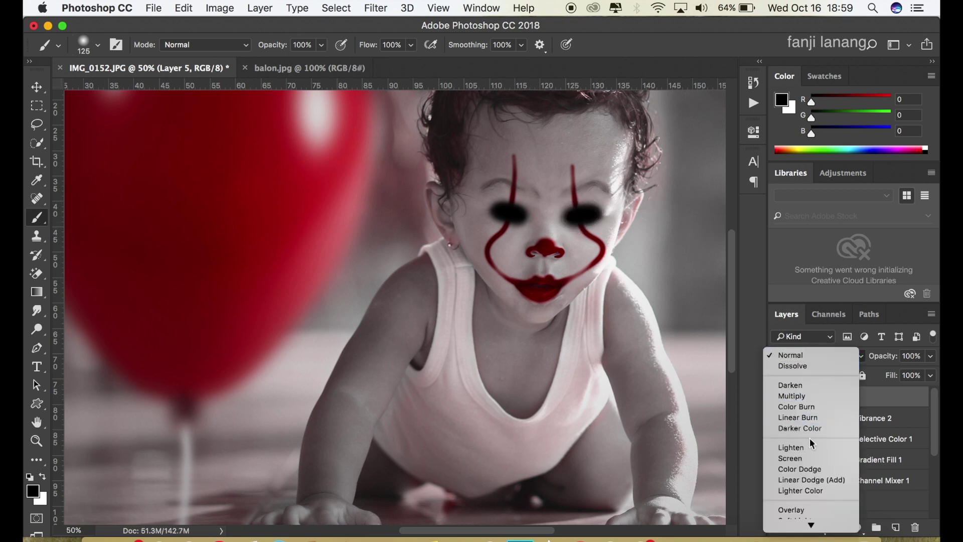
pyautogui.click(811, 510)
pyautogui.click(818, 355)
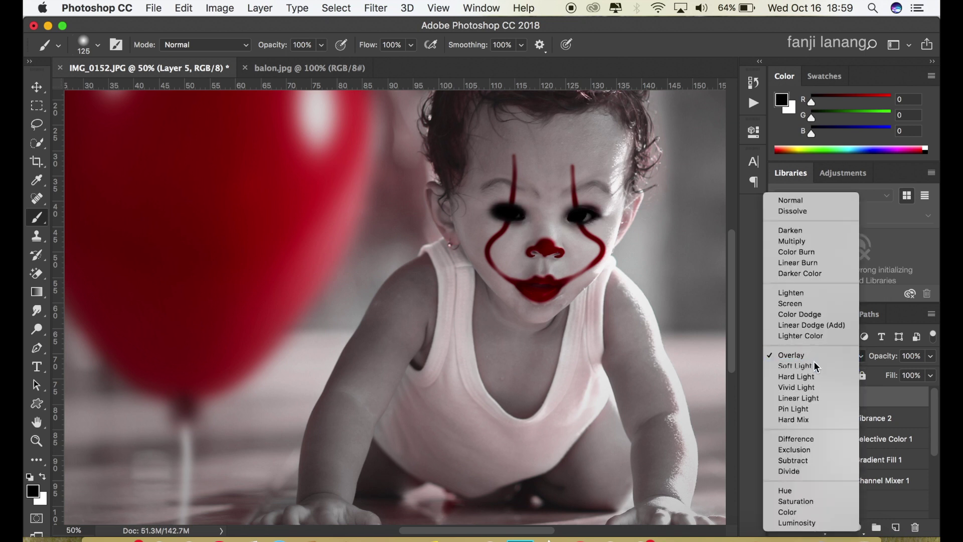
pyautogui.click(814, 361)
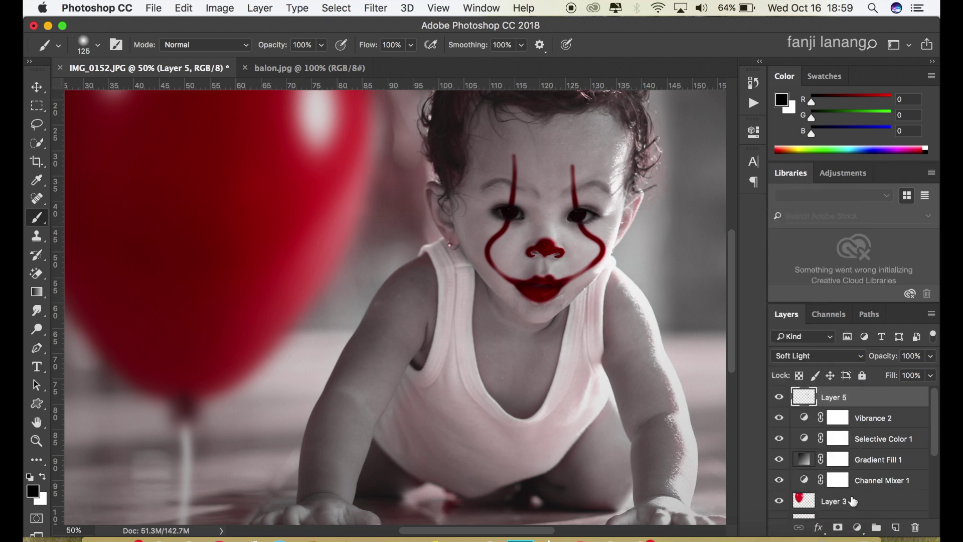
# Switch to the plain Eraser with opacity about 51%
pyautogui.click(37, 274)
pyautogui.click(96, 271)
pyautogui.click(266, 45)
pyautogui.moveTo(270, 60); pyautogui.dragTo(234, 64)
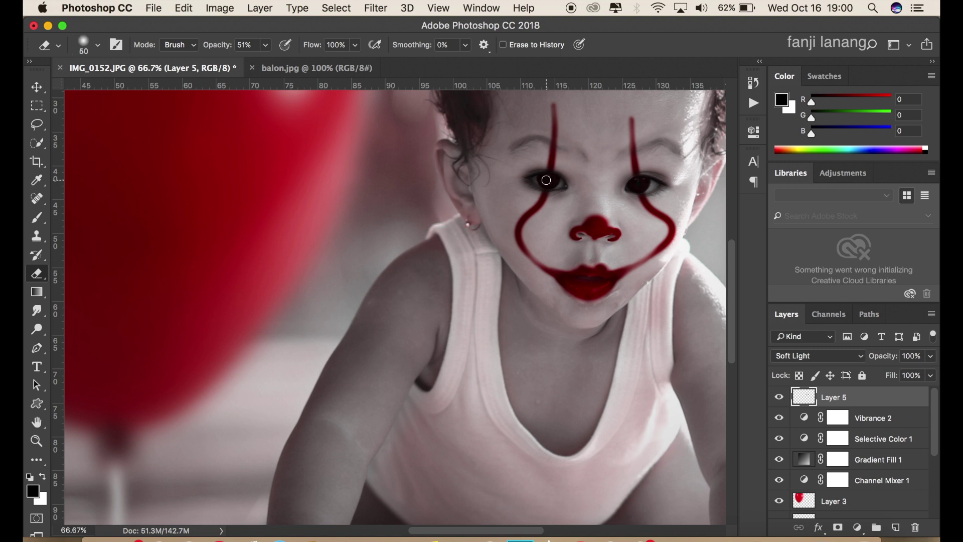
# Partly erase the dark paint around the left and right eyes, then zoom out
pyautogui.moveTo(547, 179); pyautogui.dragTo(547, 179)
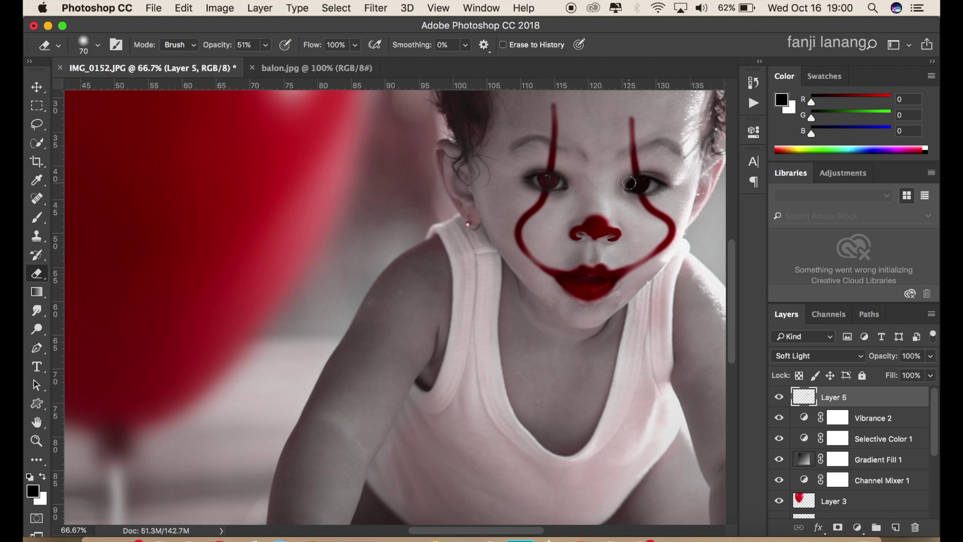
pyautogui.moveTo(645, 186); pyautogui.dragTo(647, 185)
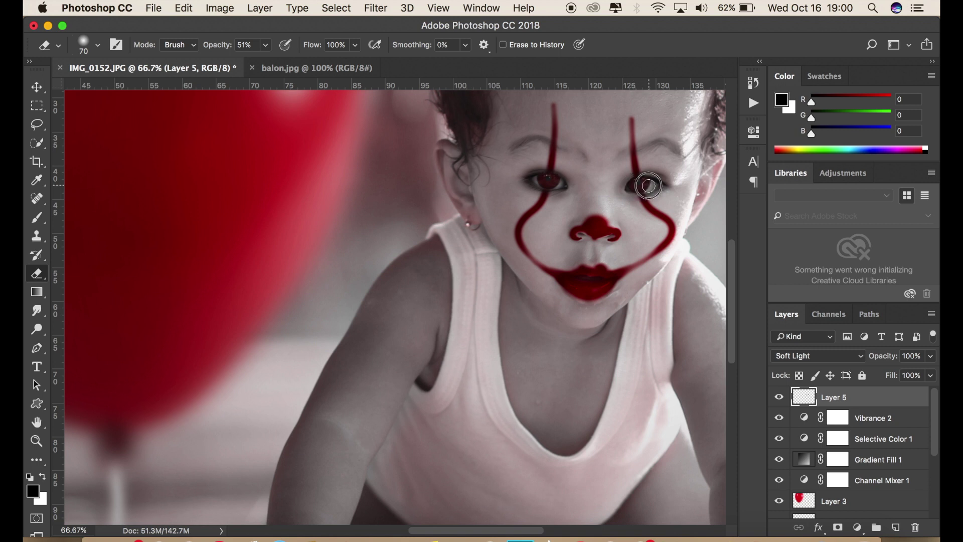
pyautogui.press('super+minus')
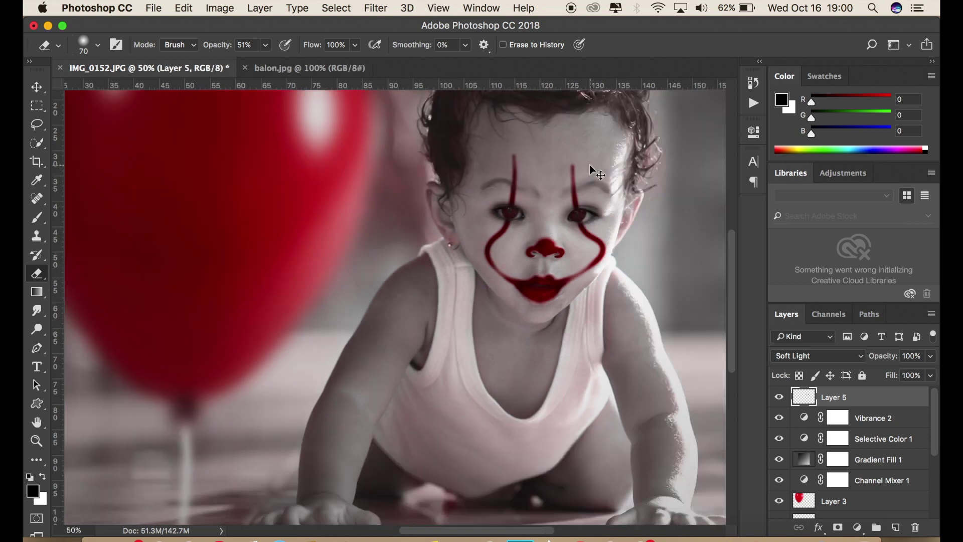
pyautogui.press('super+minus')
pyautogui.press('super+minus')
pyautogui.press('super+minus')
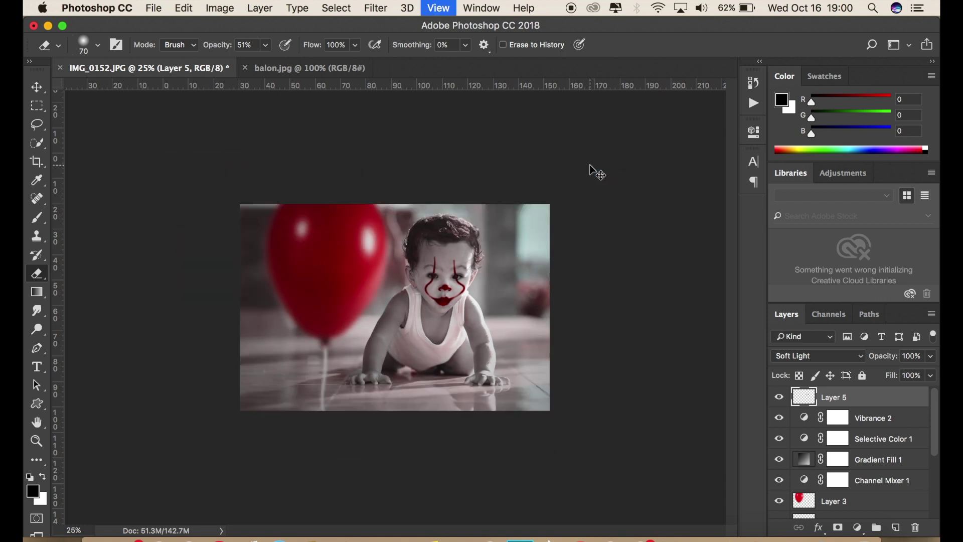
# Enlarge the photo and use F twice for full-screen mode with panels hidden
pyautogui.press('super+plus')
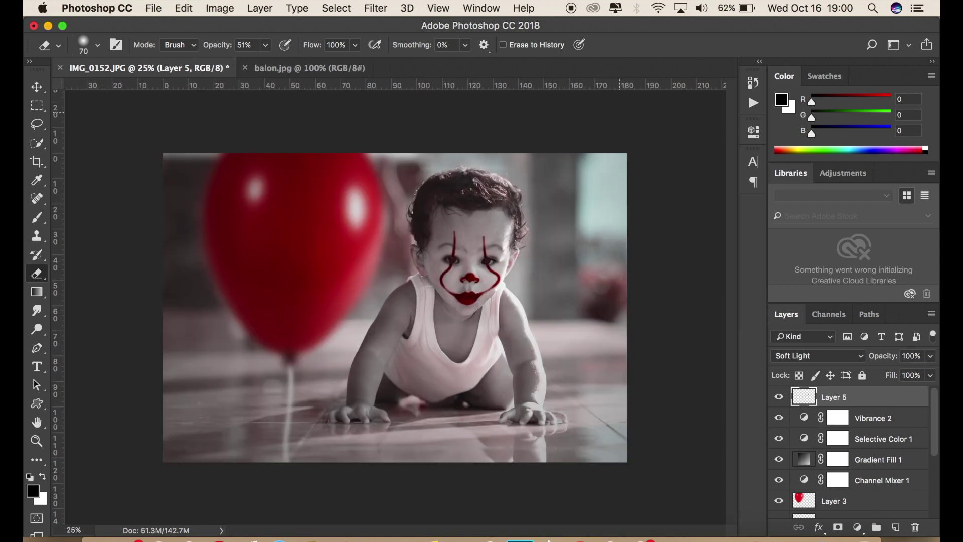
pyautogui.press('f')
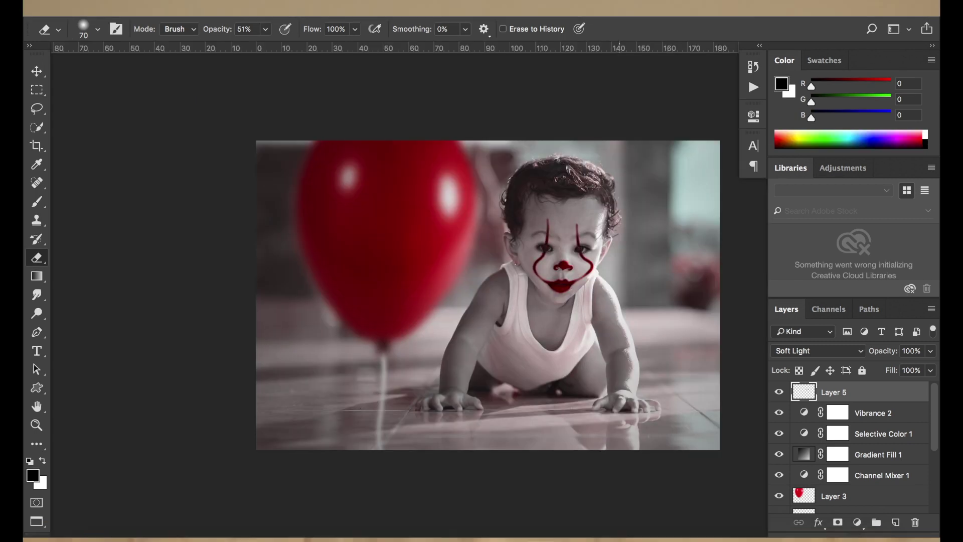
pyautogui.press('f')
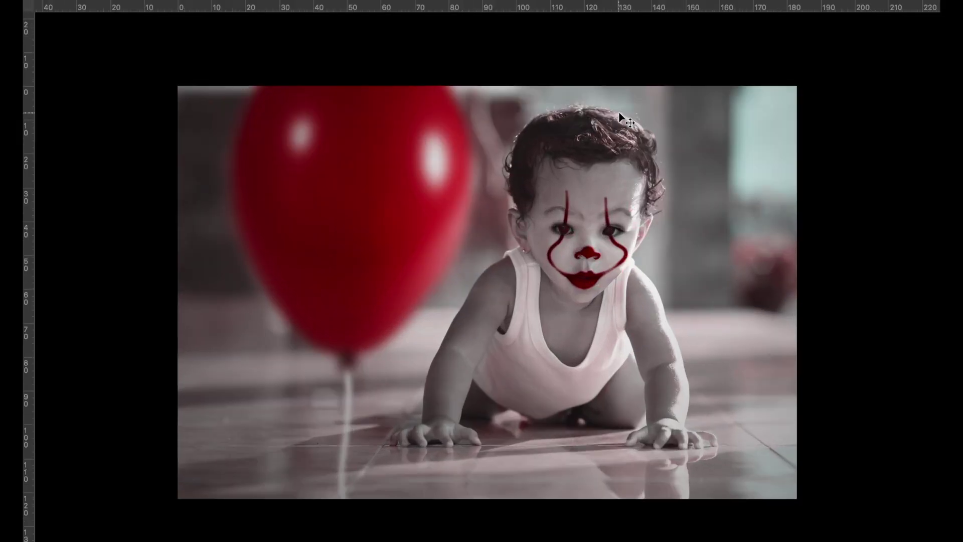